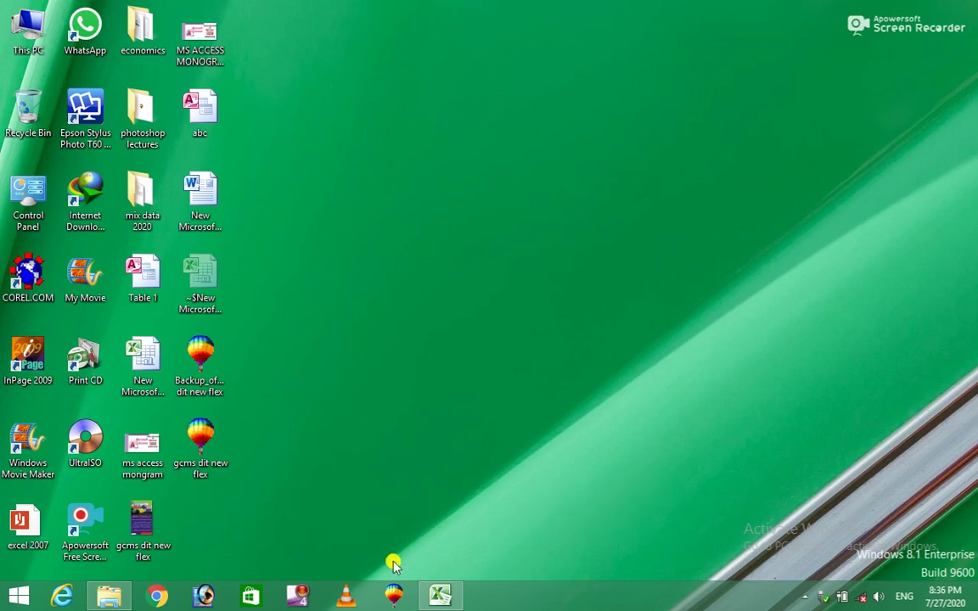
# Restore the marks workbook window and open the Research pane from the Review tab
pyautogui.click(447, 592)
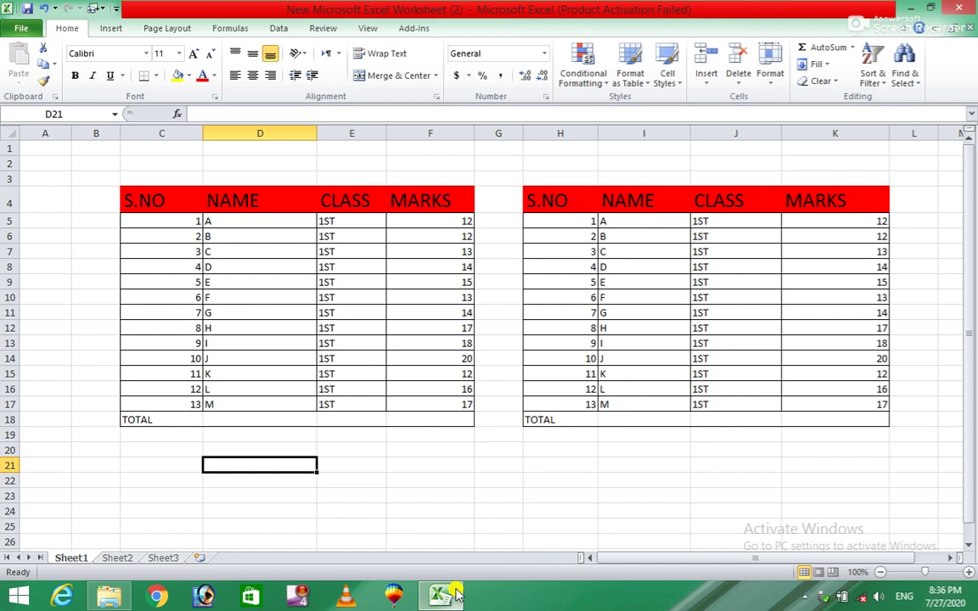
pyautogui.click(280, 28)
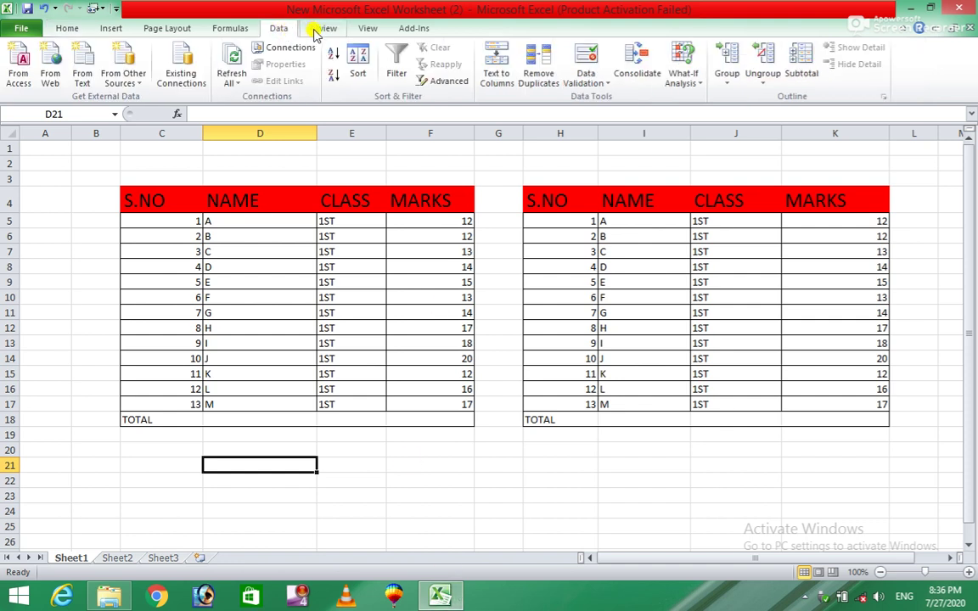
pyautogui.click(324, 28)
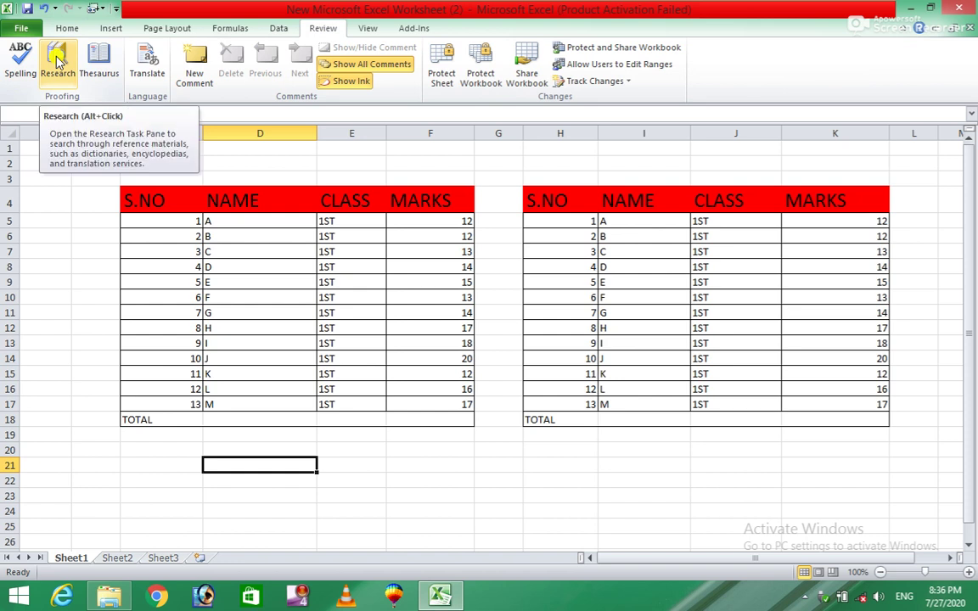
pyautogui.moveTo(861, 597)
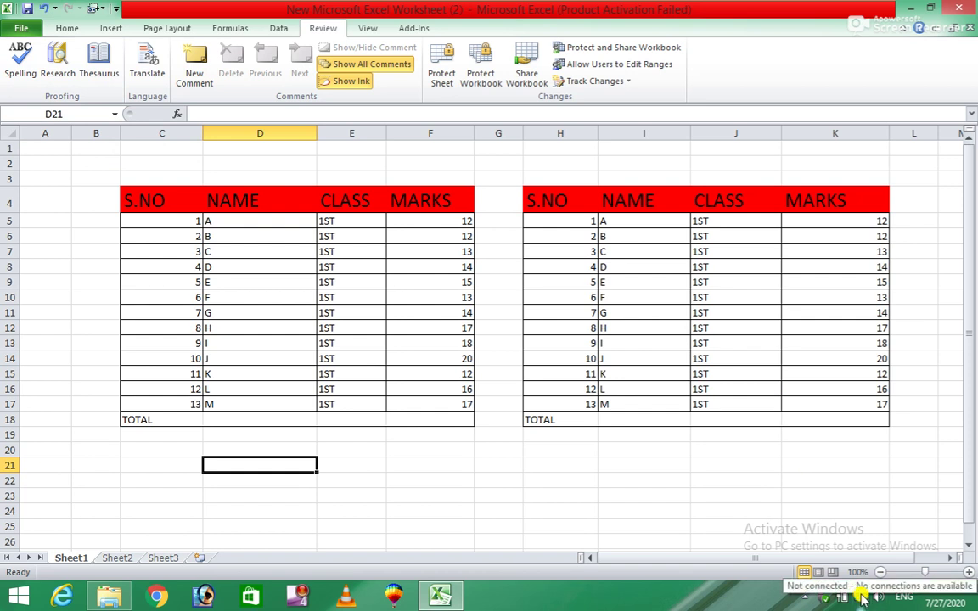
pyautogui.click(62, 66)
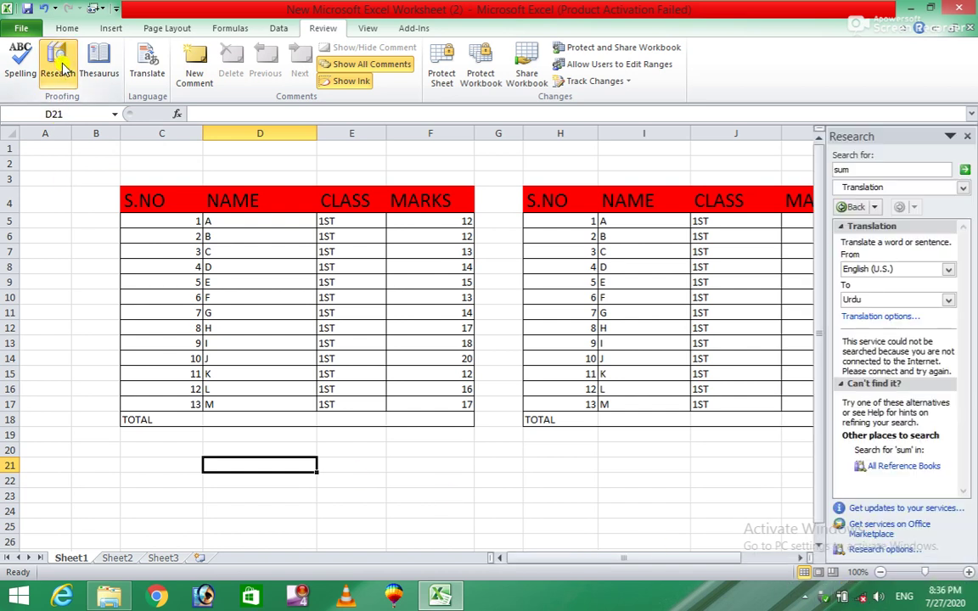
pyautogui.doubleClick(860, 170)
pyautogui.press('BackSpace')
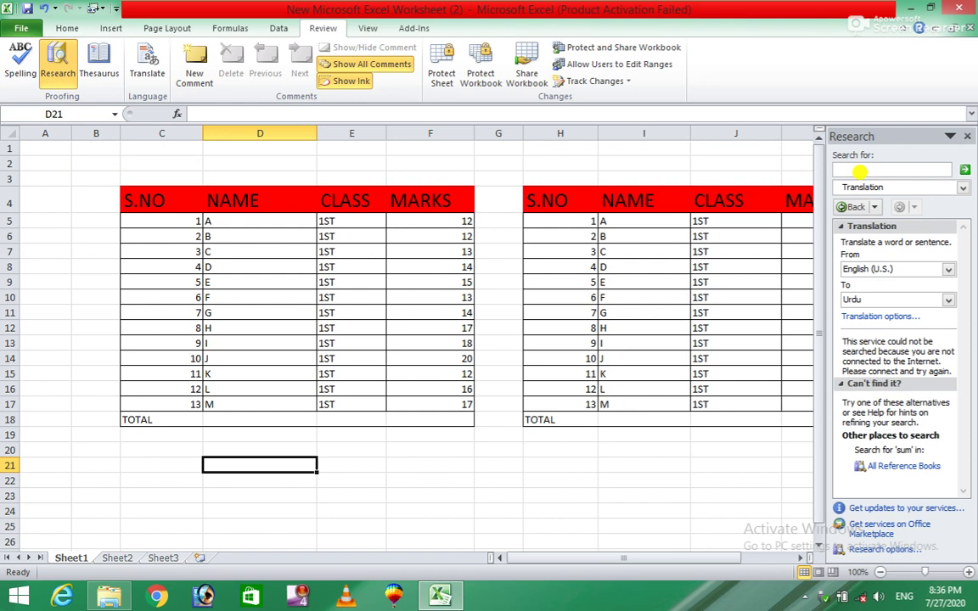
pyautogui.write('t')
pyautogui.write('otal')
pyautogui.press('Return')
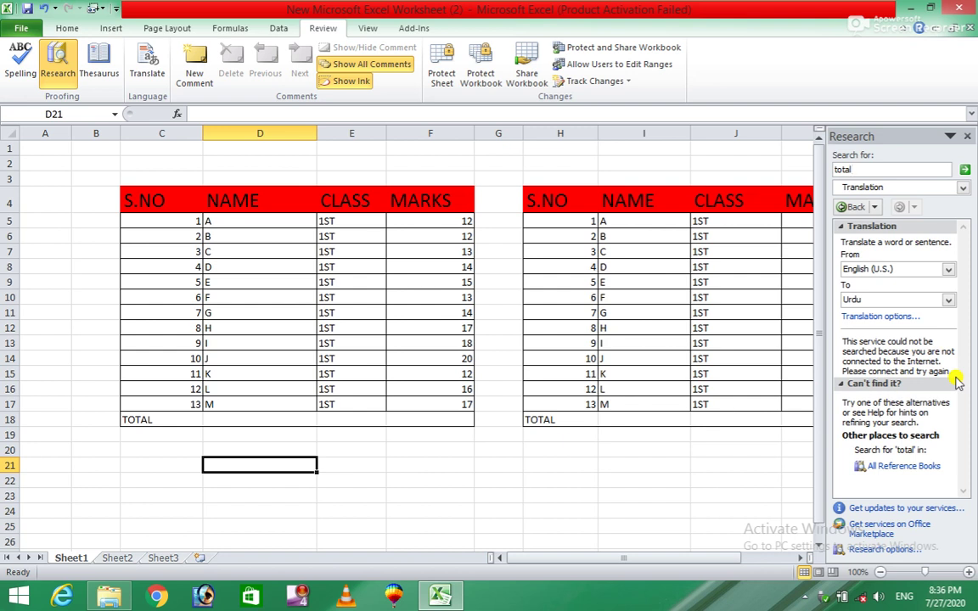
pyautogui.press('BackSpace')
pyautogui.press('BackSpace')
pyautogui.write('ol')
pyautogui.write('al')
pyautogui.press('Return')
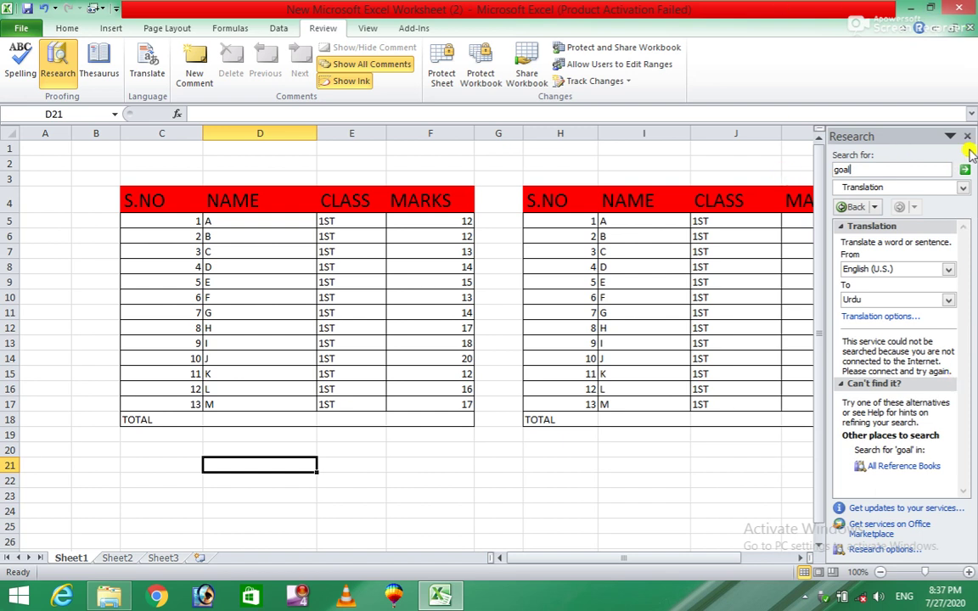
pyautogui.click(968, 137)
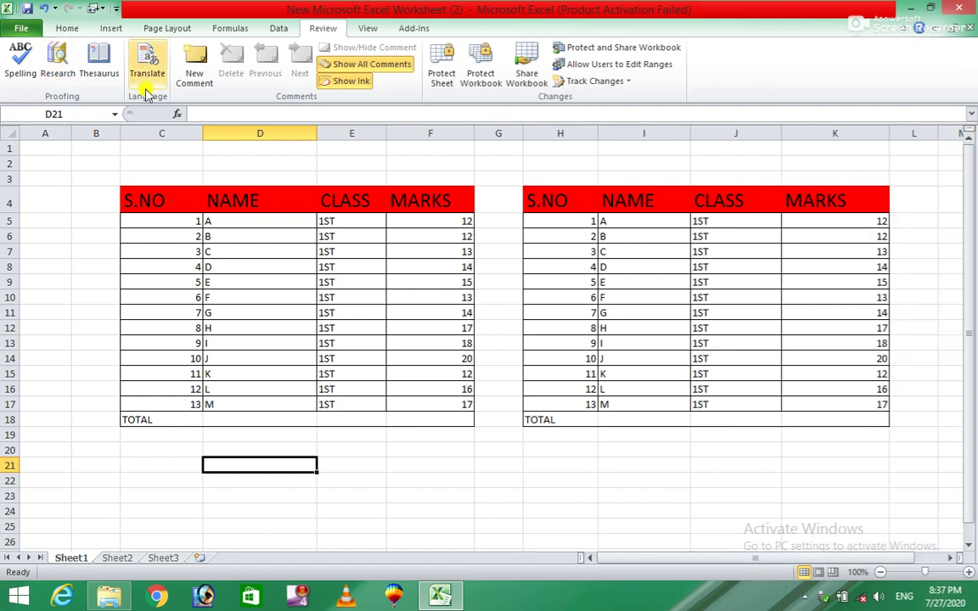
pyautogui.click(102, 58)
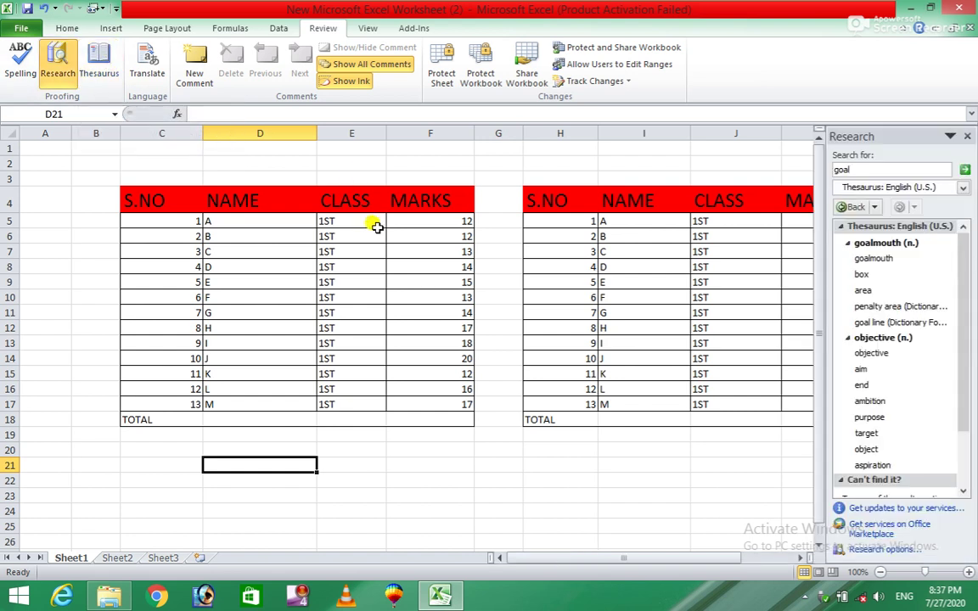
pyautogui.click(880, 170)
pyautogui.press('BackSpace')
pyautogui.press('BackSpace')
pyautogui.press('BackSpace')
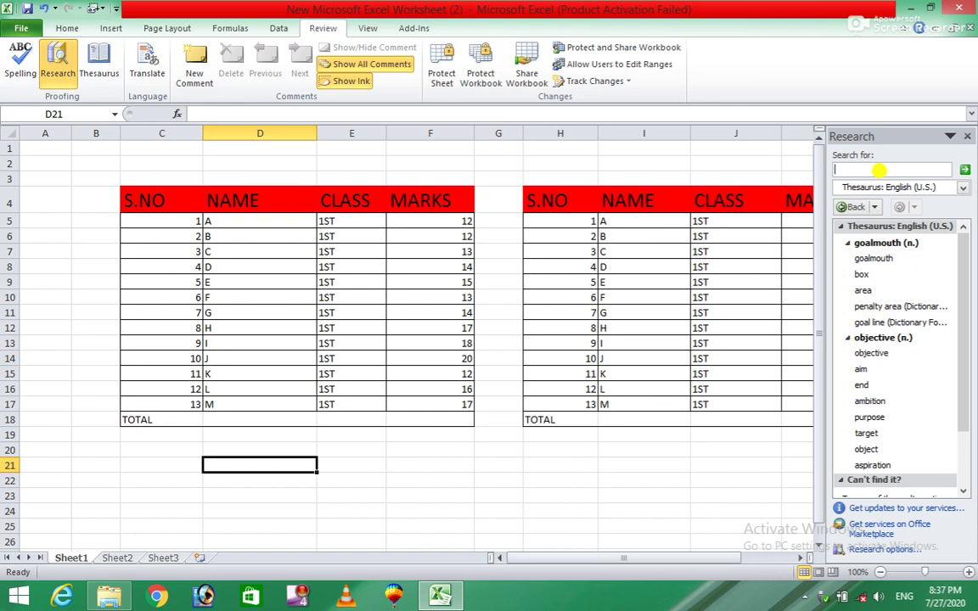
pyautogui.write('total')
pyautogui.press('Return')
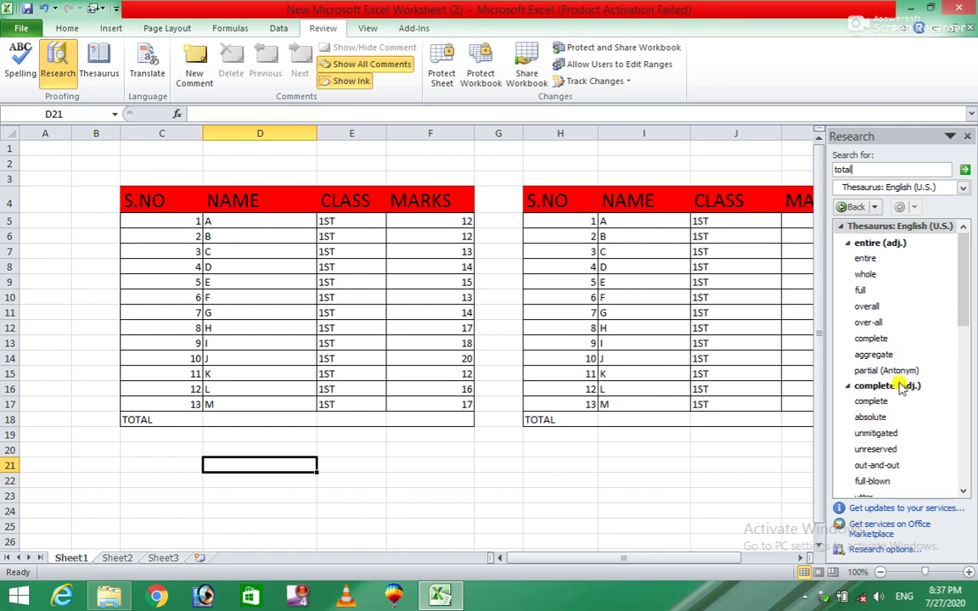
pyautogui.moveTo(966, 289)
pyautogui.mouseDown()
pyautogui.moveTo(973, 465)
pyautogui.moveTo(883, 130)
pyautogui.mouseUp()
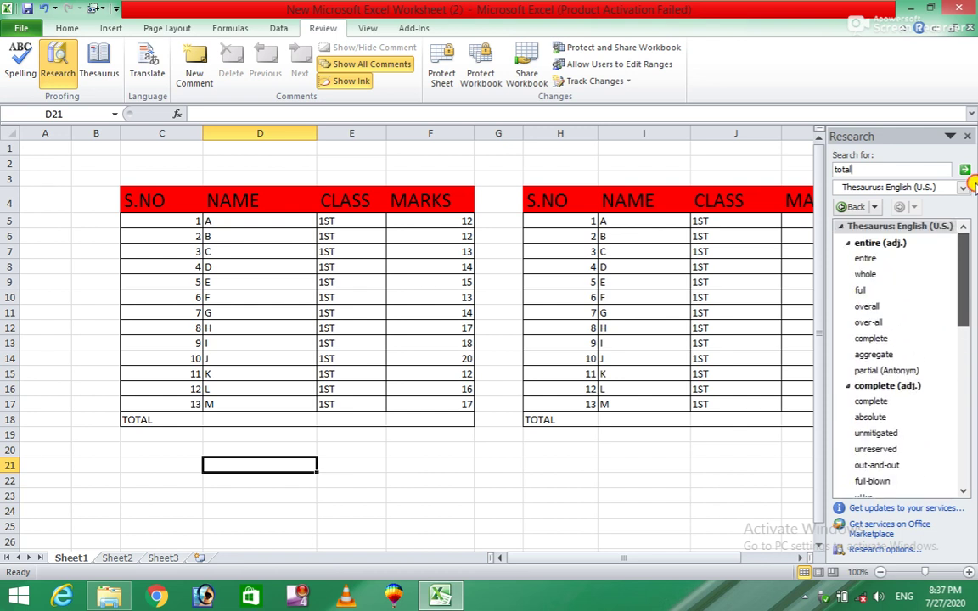
pyautogui.doubleClick(839, 169)
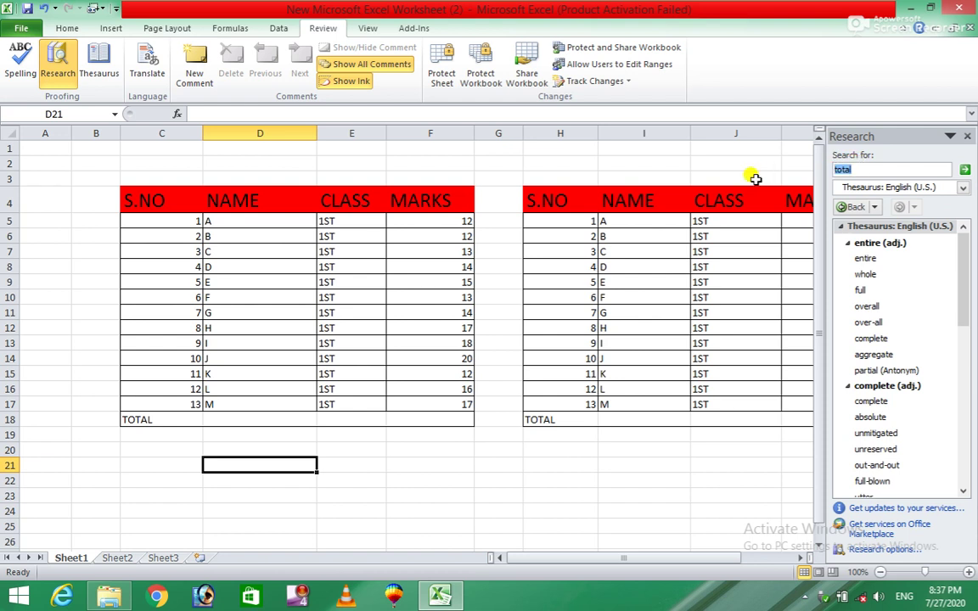
pyautogui.write('goa')
pyautogui.press('Return')
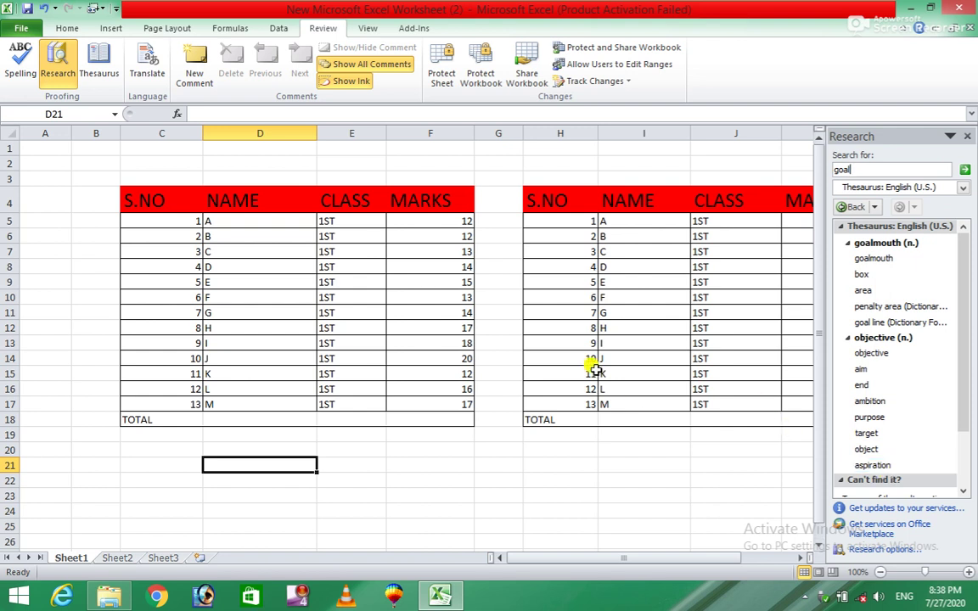
pyautogui.press('BackSpace')
pyautogui.press('BackSpace')
pyautogui.press('BackSpace')
pyautogui.press('BackSpace')
pyautogui.write('sum')
pyautogui.press('Return')
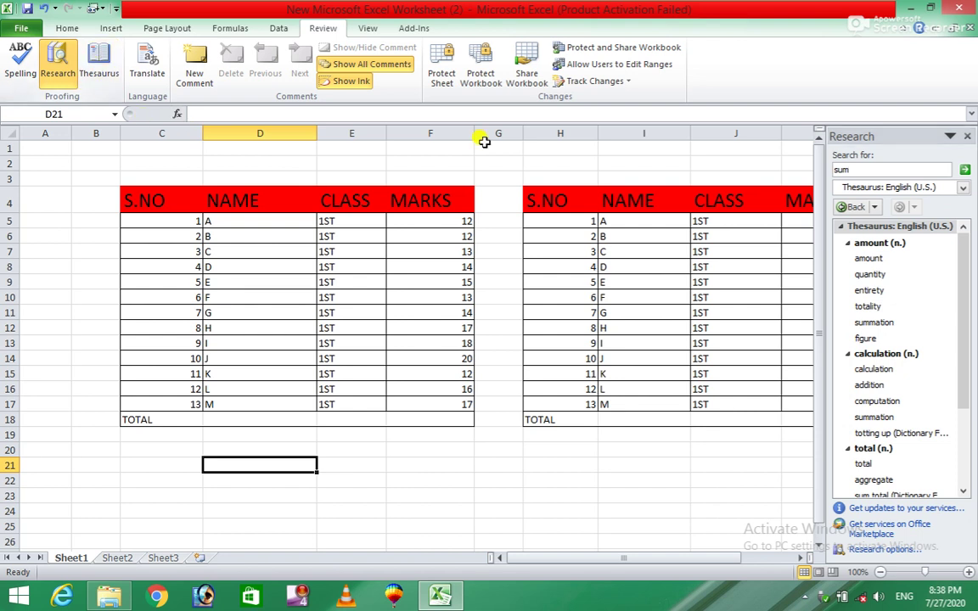
pyautogui.click(968, 136)
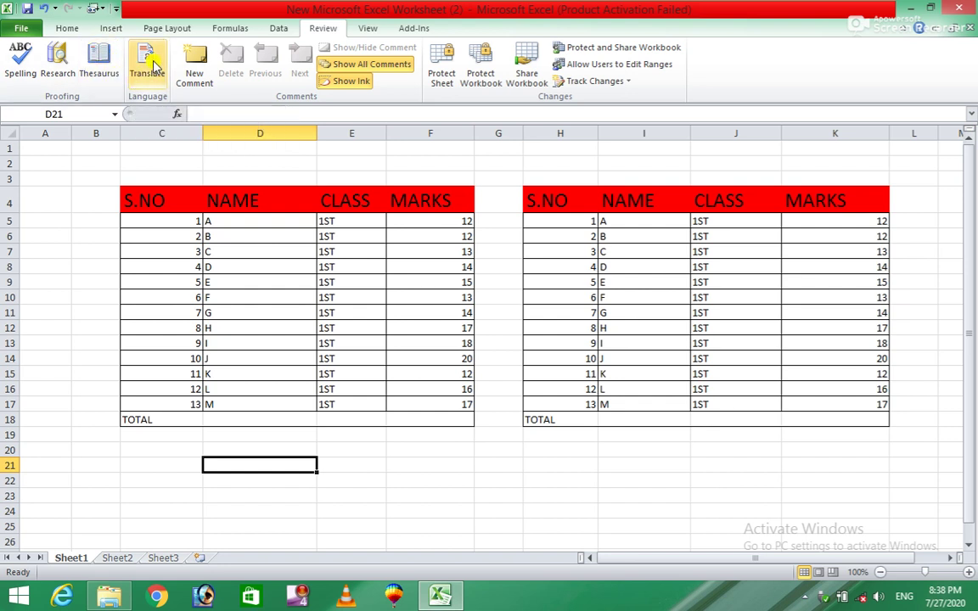
pyautogui.click(148, 68)
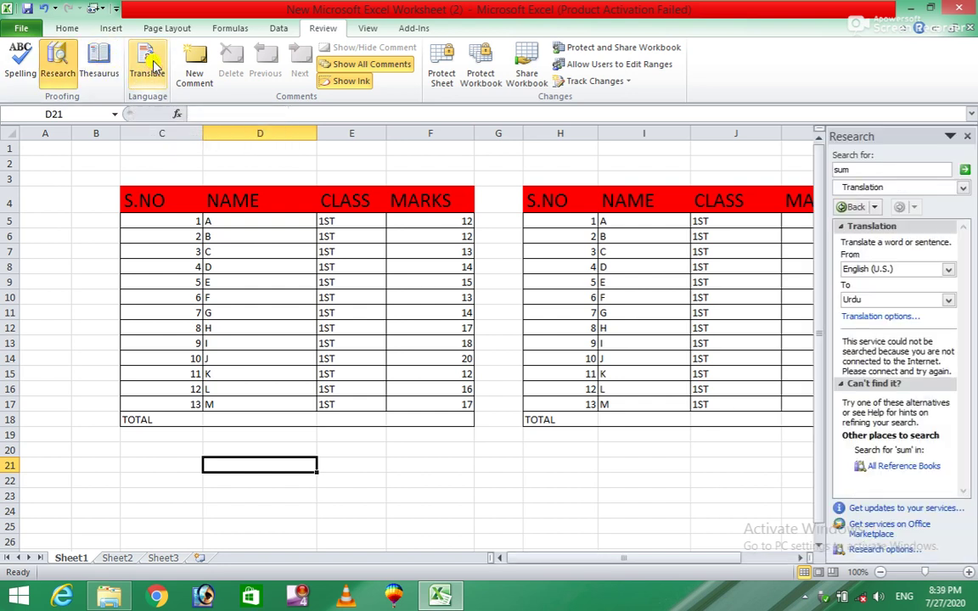
pyautogui.click(869, 166)
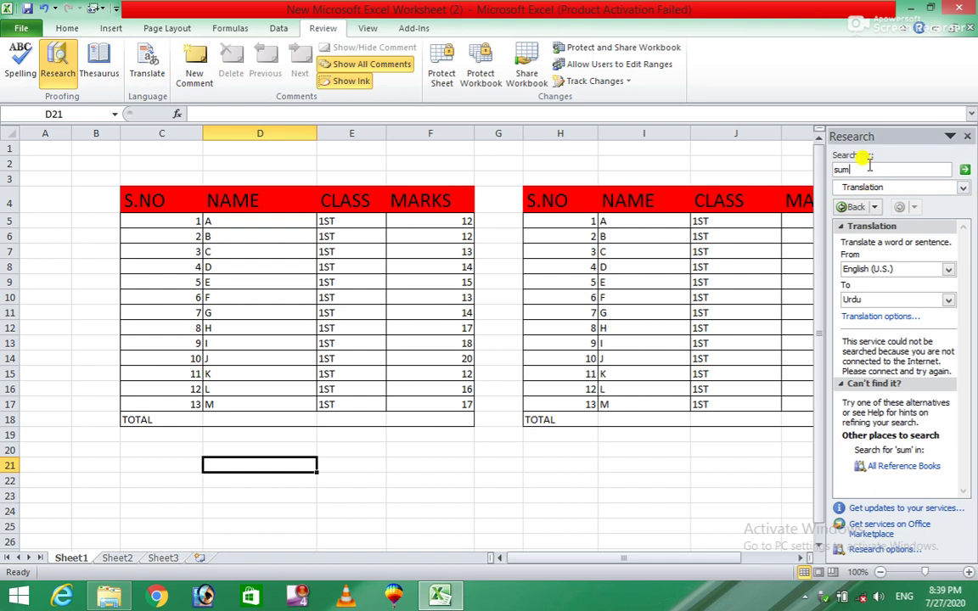
pyautogui.press('BackSpace')
pyautogui.press('BackSpace')
pyautogui.press('BackSpace')
pyautogui.write('my name is khan')
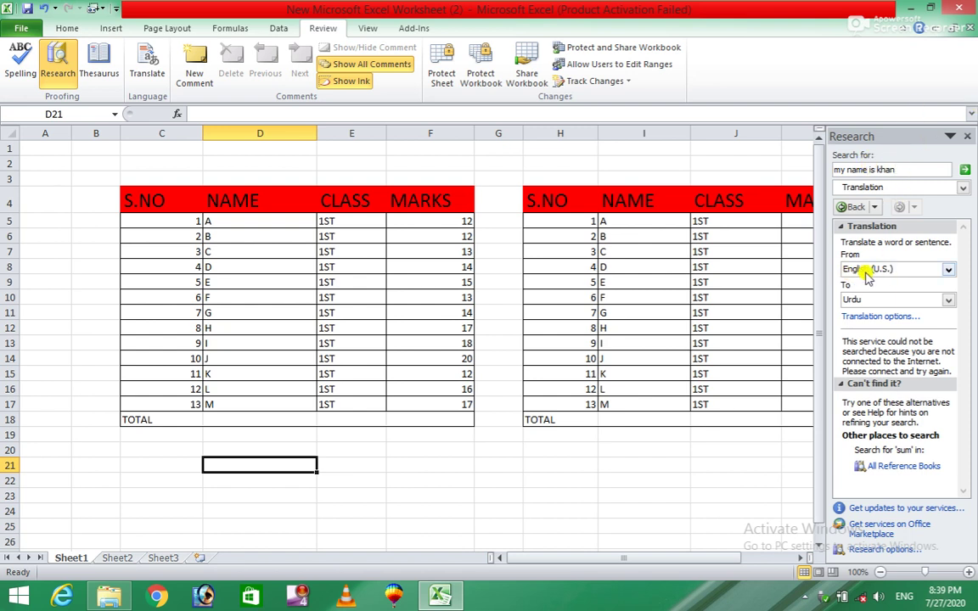
pyautogui.click(949, 302)
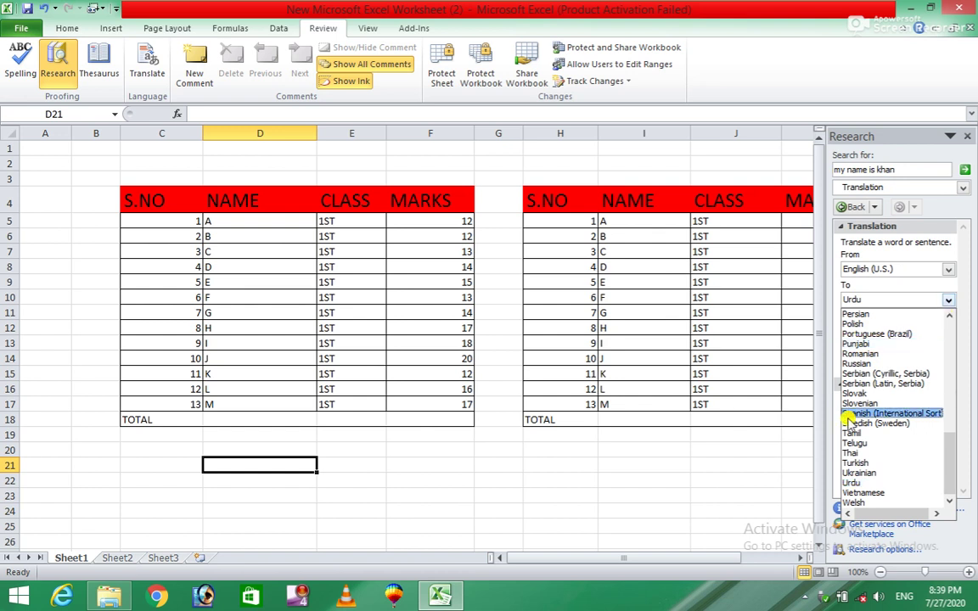
pyautogui.click(861, 484)
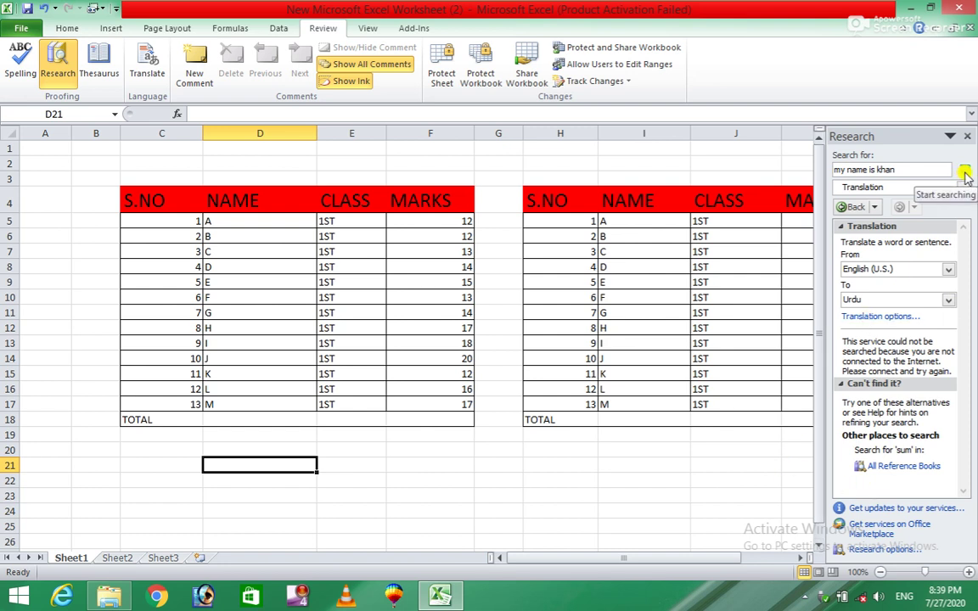
pyautogui.click(966, 173)
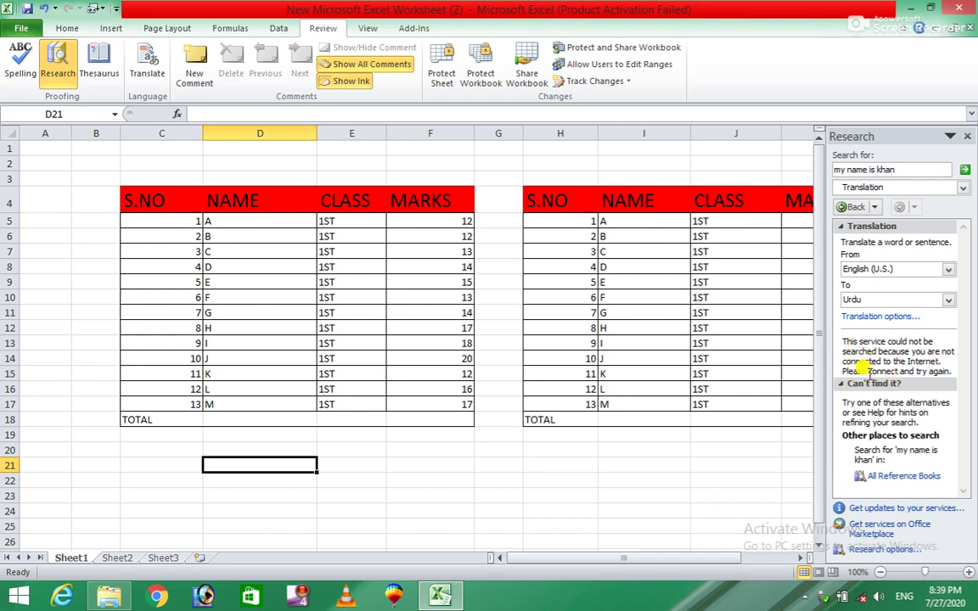
pyautogui.moveTo(868, 372); pyautogui.dragTo(956, 380)
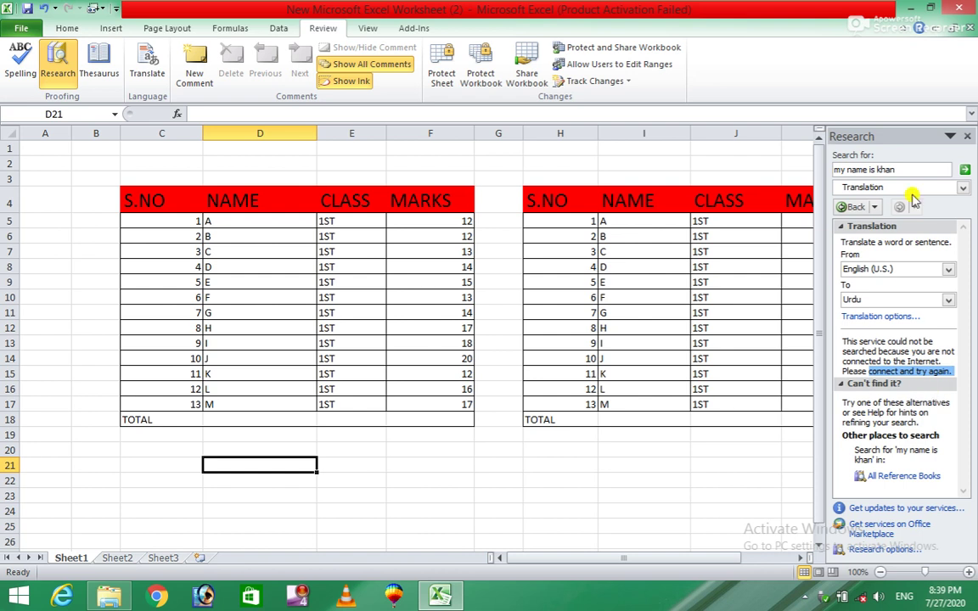
pyautogui.click(959, 169)
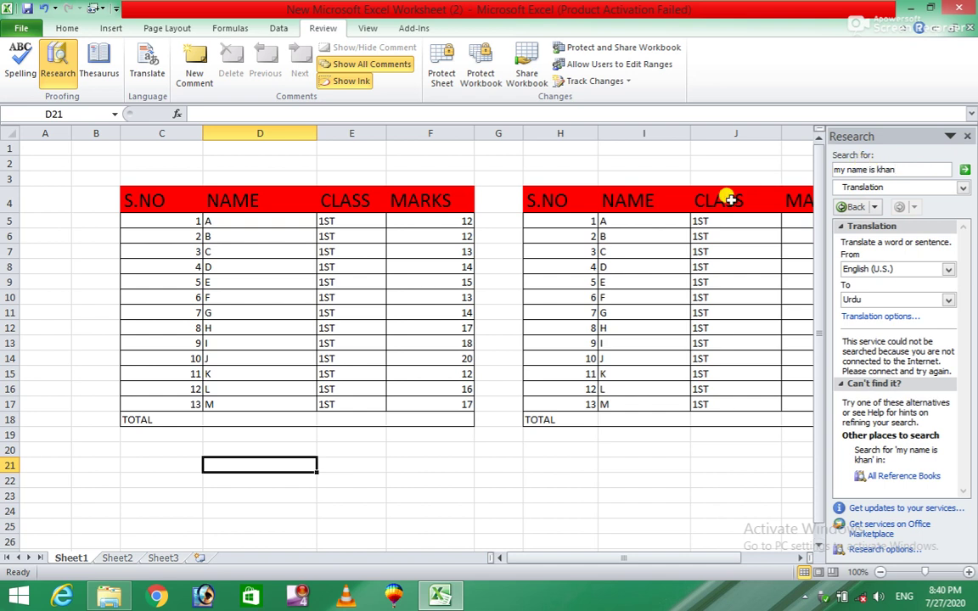
pyautogui.click(481, 493)
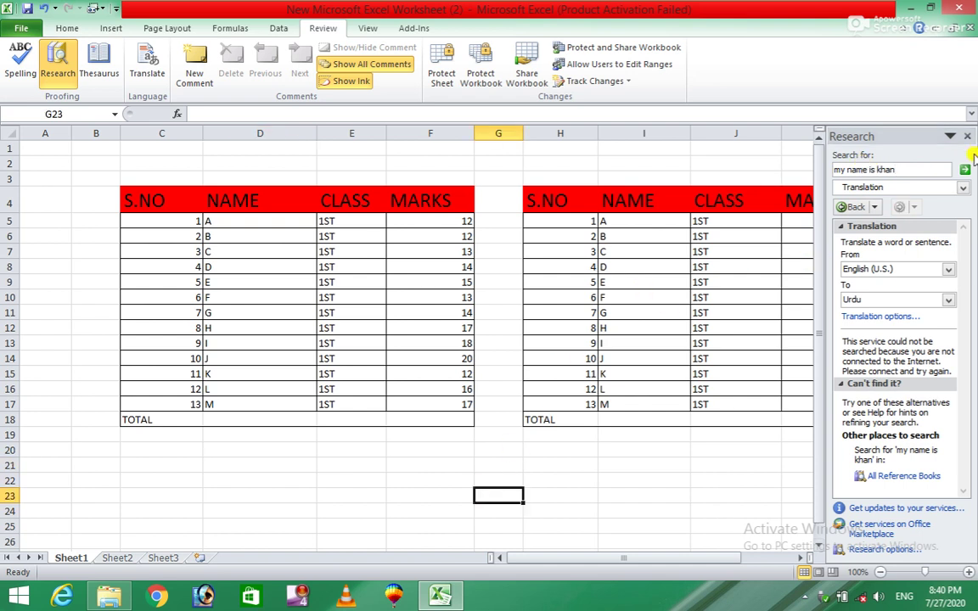
pyautogui.click(967, 135)
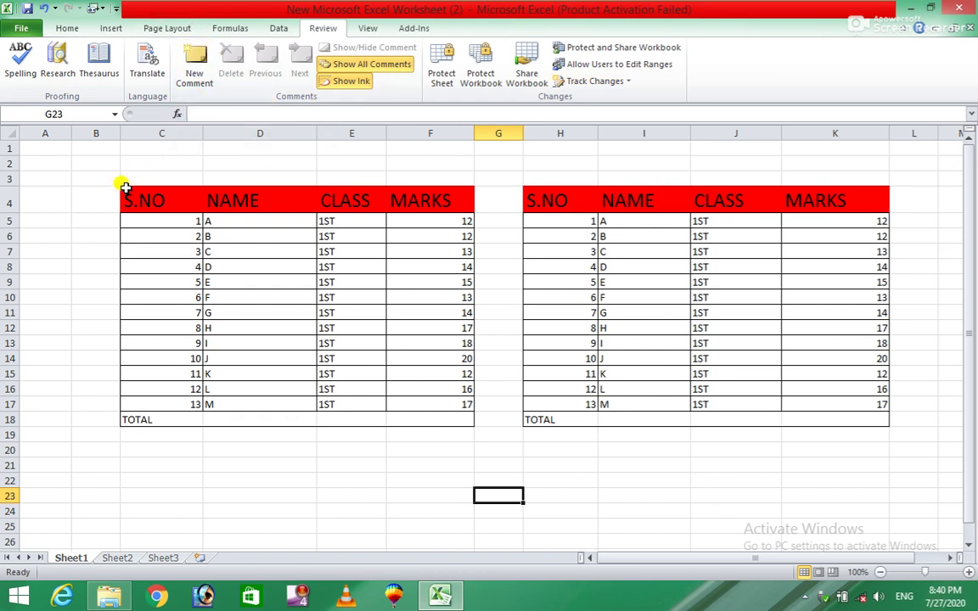
# Add a 'for students' comment to the first table's S.NO header cell C4
pyautogui.moveTo(127, 193); pyautogui.dragTo(409, 186)
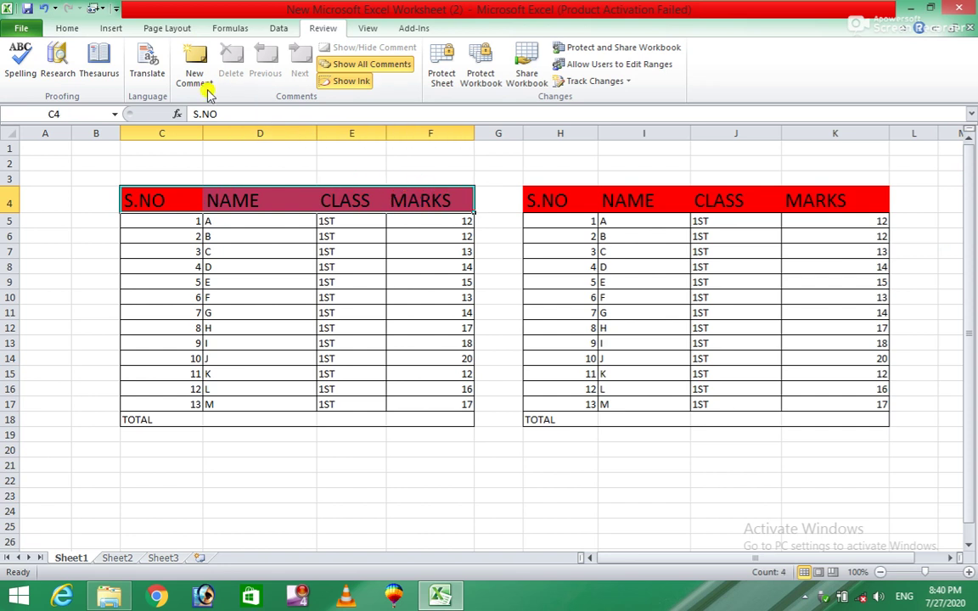
pyautogui.click(195, 66)
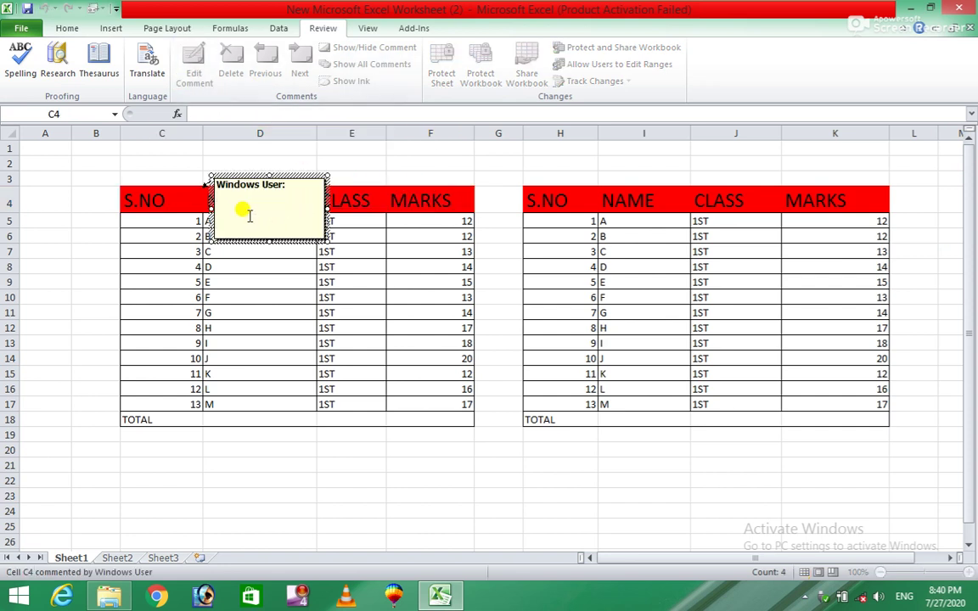
pyautogui.write('for studentsut')
pyautogui.click(88, 266)
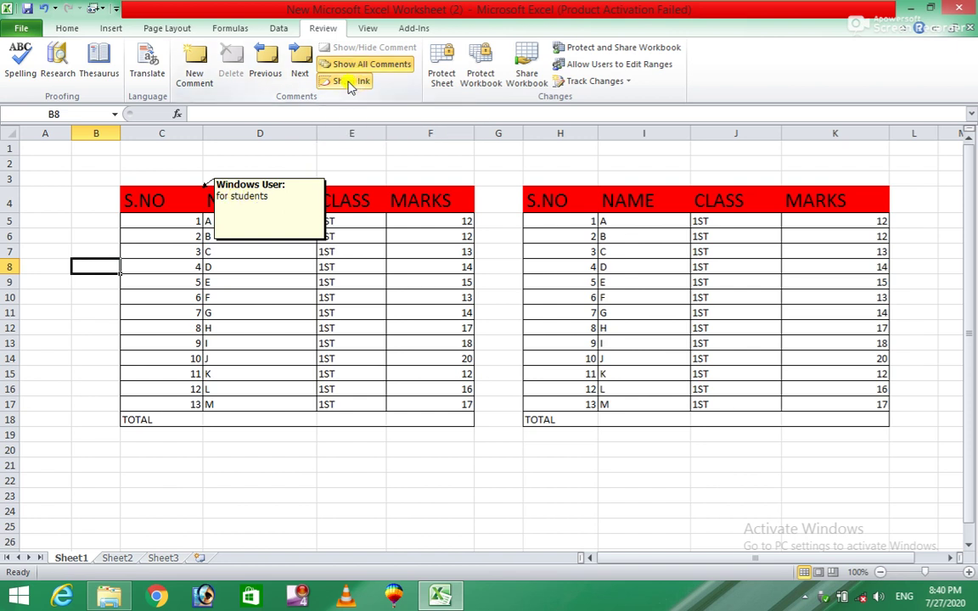
# Turn off Show All Comments and reselect the S.NO header cell C4
pyautogui.click(362, 73)
pyautogui.click(93, 236)
pyautogui.click(291, 204)
pyautogui.click(143, 193)
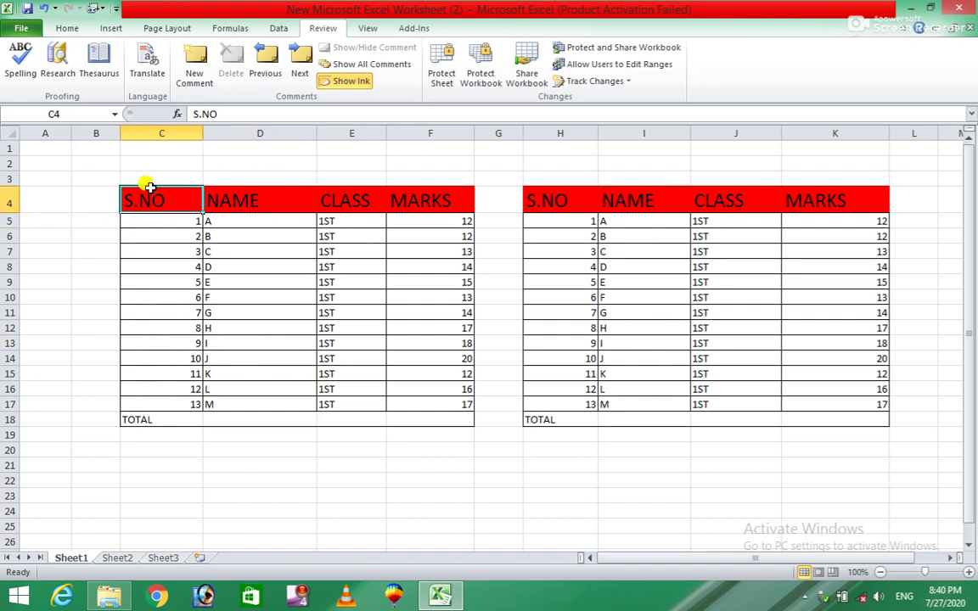
# Add an empty comment to cell B4 and move to the MARKS header F4
pyautogui.click(98, 193)
pyautogui.click(194, 58)
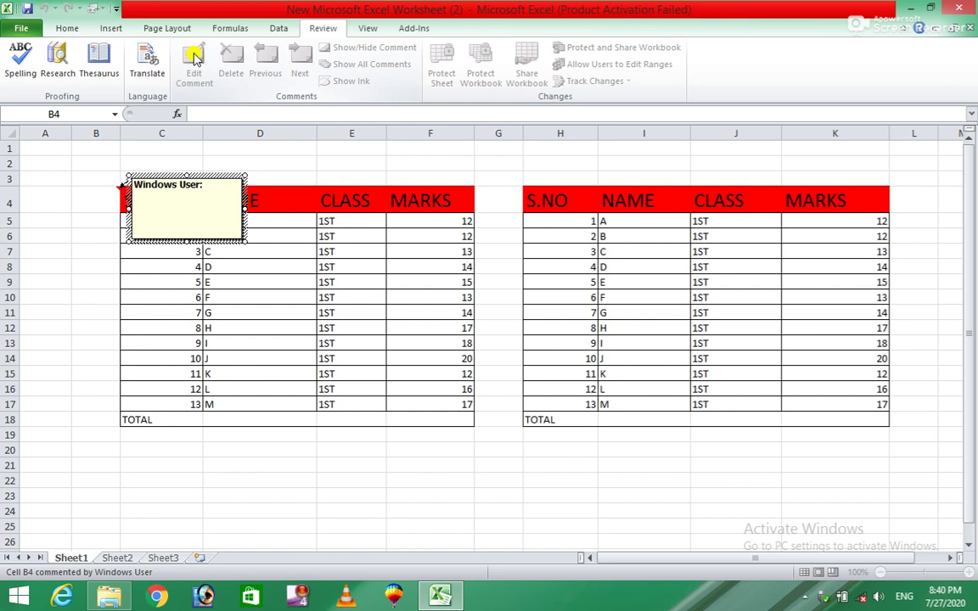
pyautogui.click(265, 177)
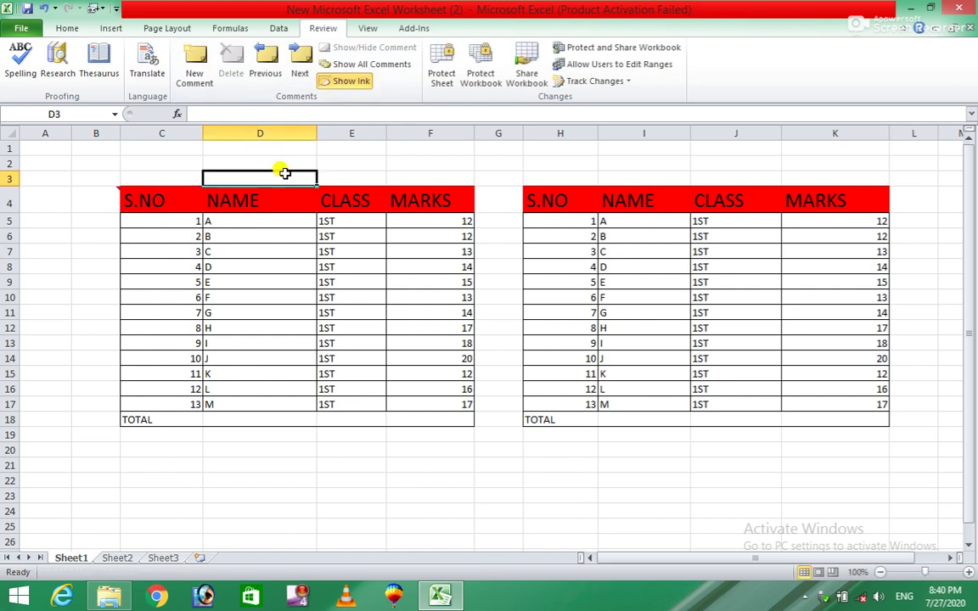
pyautogui.click(456, 196)
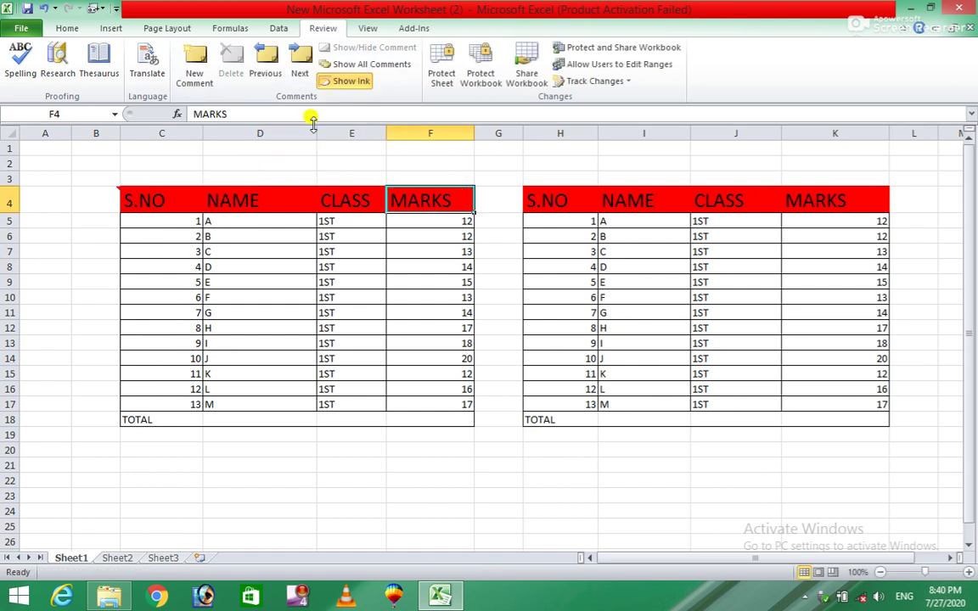
# Show all comments, go to the blank B4 comment and delete it
pyautogui.click(360, 64)
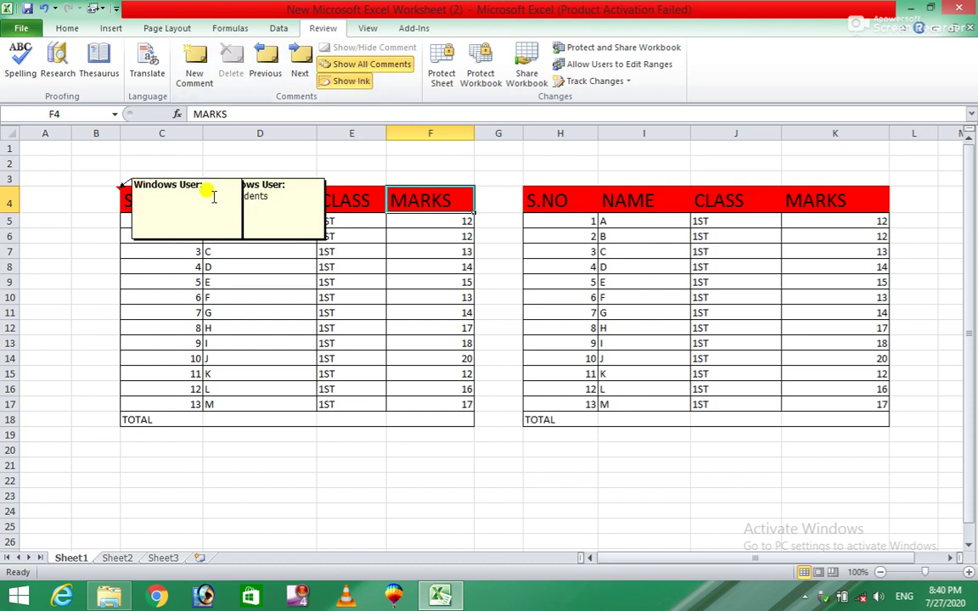
pyautogui.click(299, 57)
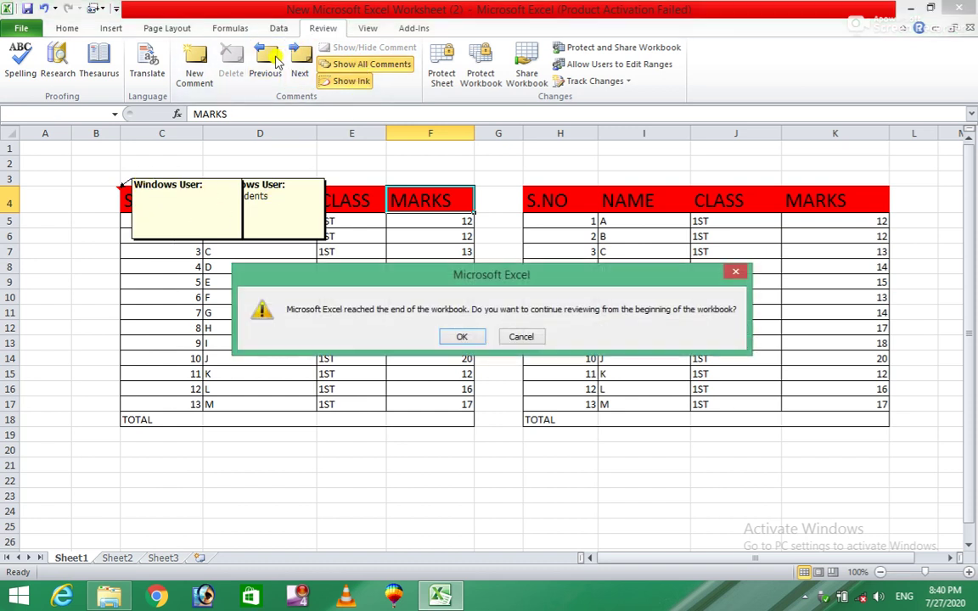
pyautogui.click(462, 336)
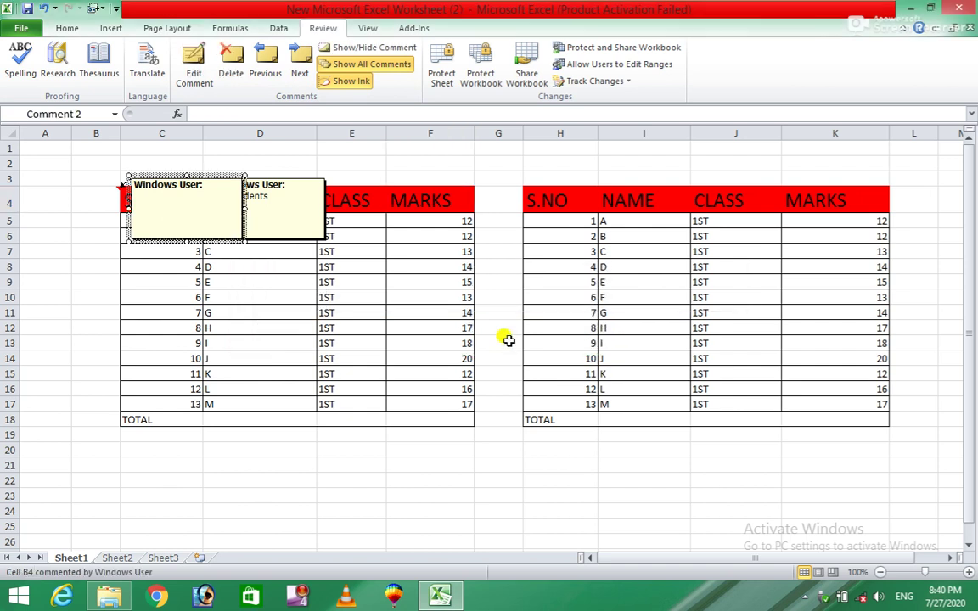
pyautogui.press('Delete')
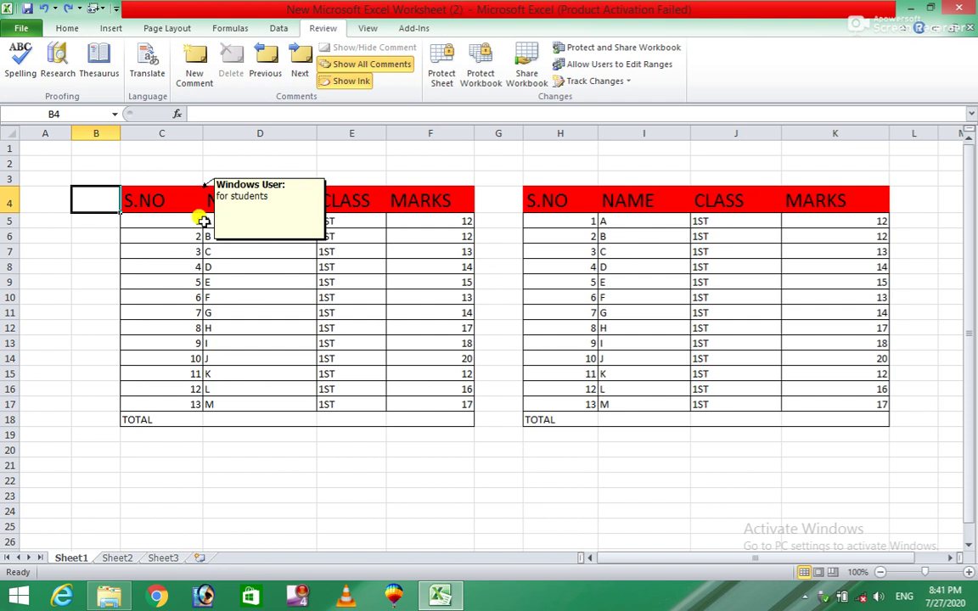
# Hide all comments and select the second table's header row H4:K4
pyautogui.click(403, 148)
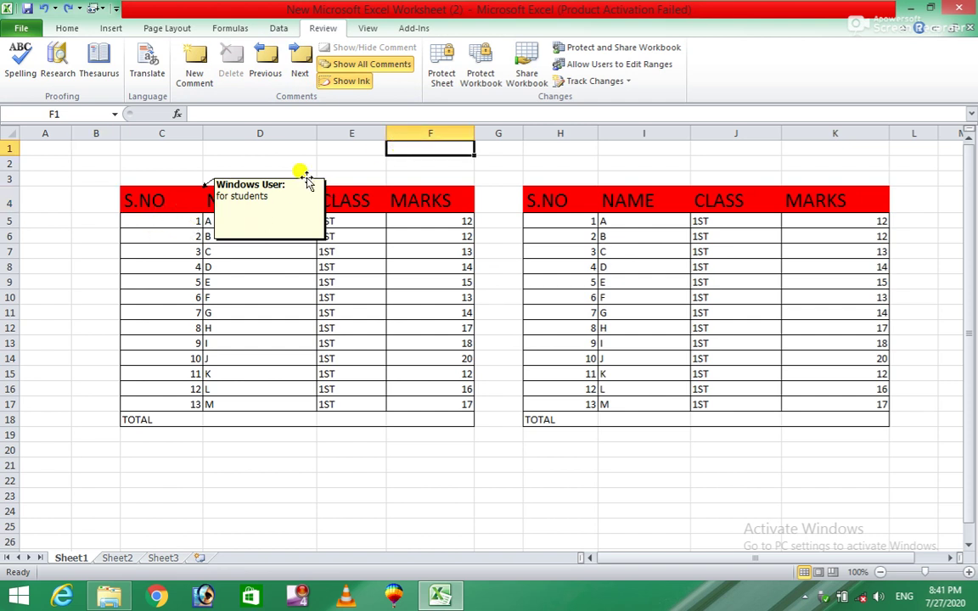
pyautogui.click(355, 68)
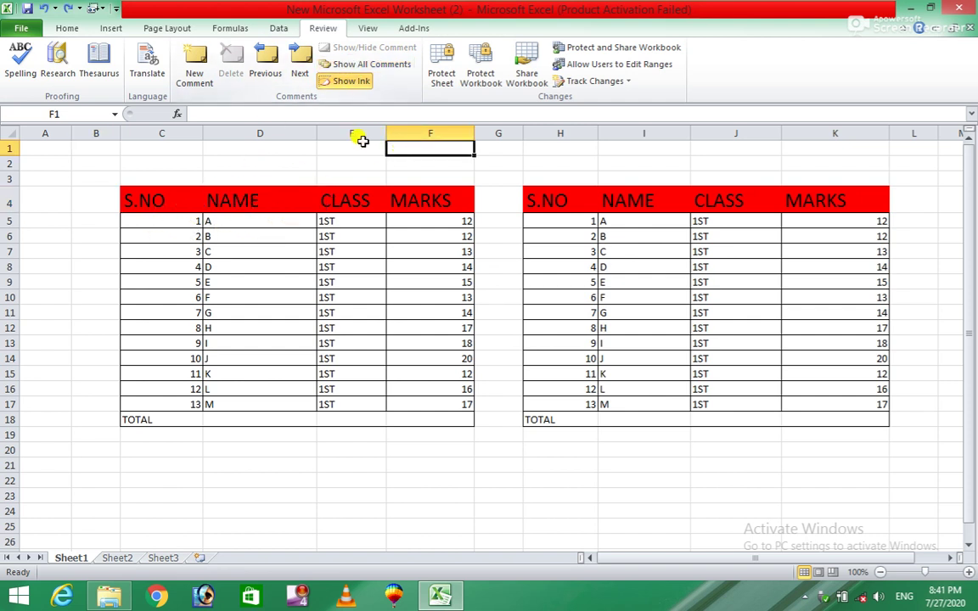
pyautogui.moveTo(527, 195); pyautogui.dragTo(824, 192)
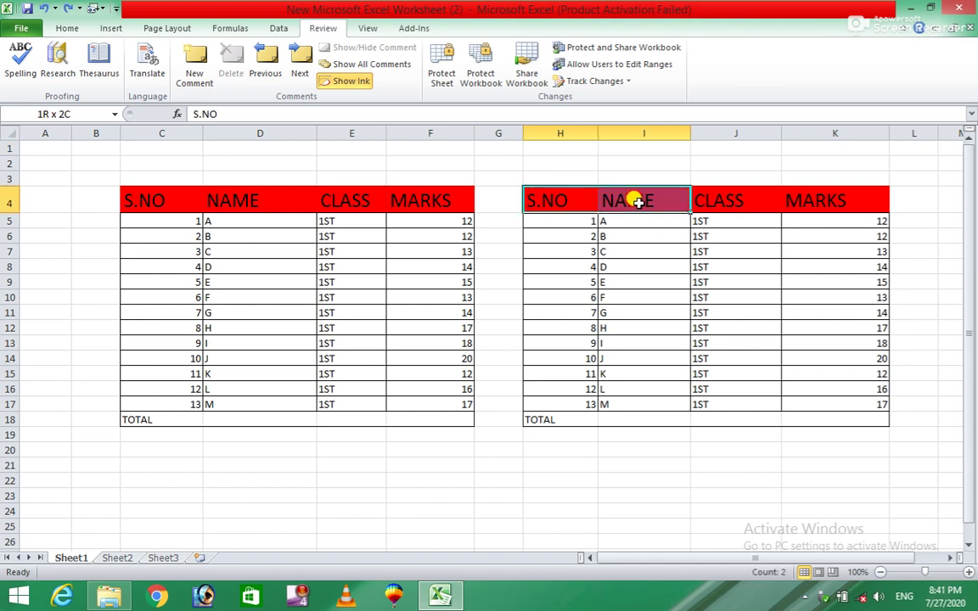
# Add a 'for teacher' comment to the second table's S.NO header H4
pyautogui.click(195, 64)
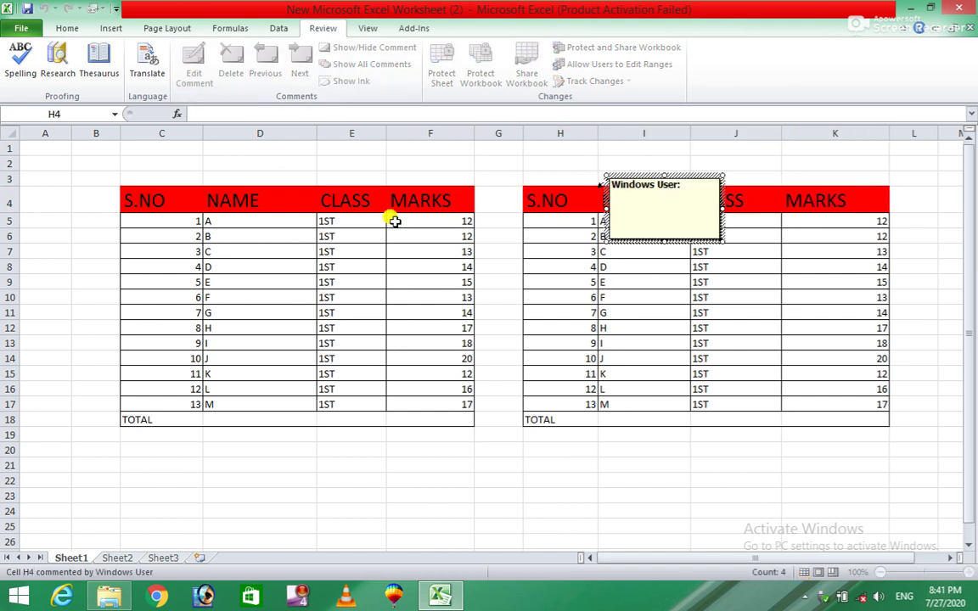
pyautogui.write('for teacher')
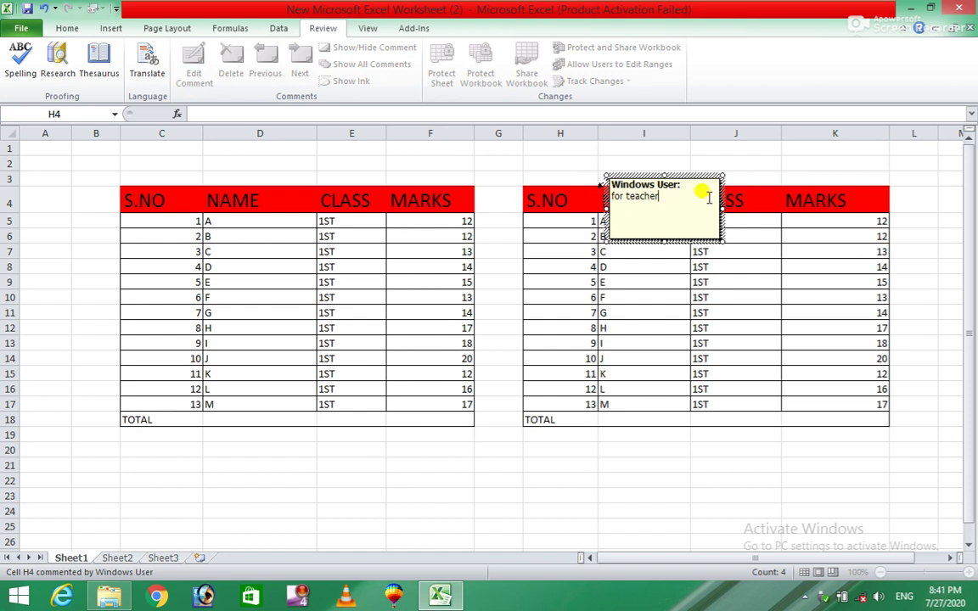
pyautogui.click(775, 164)
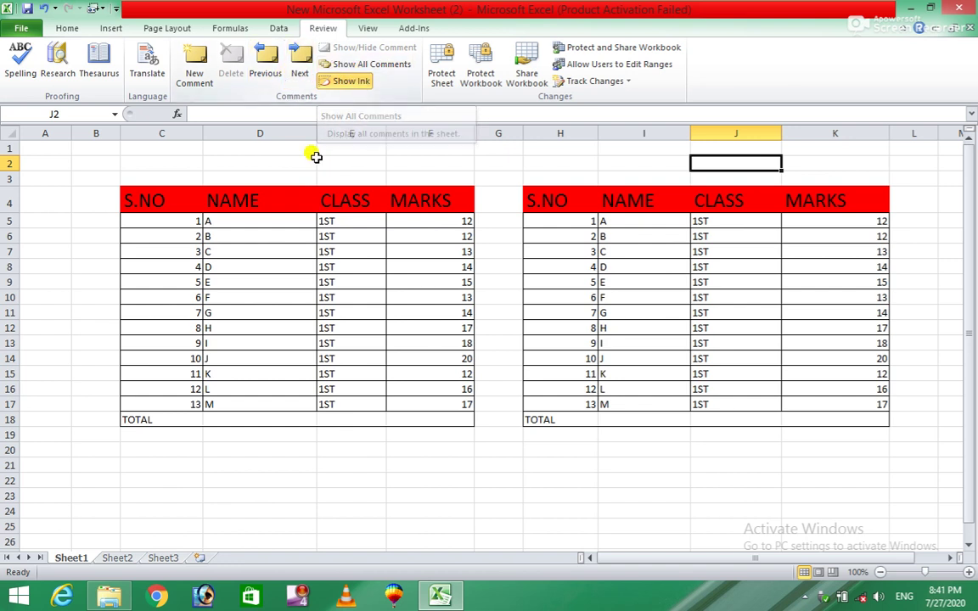
pyautogui.click(374, 65)
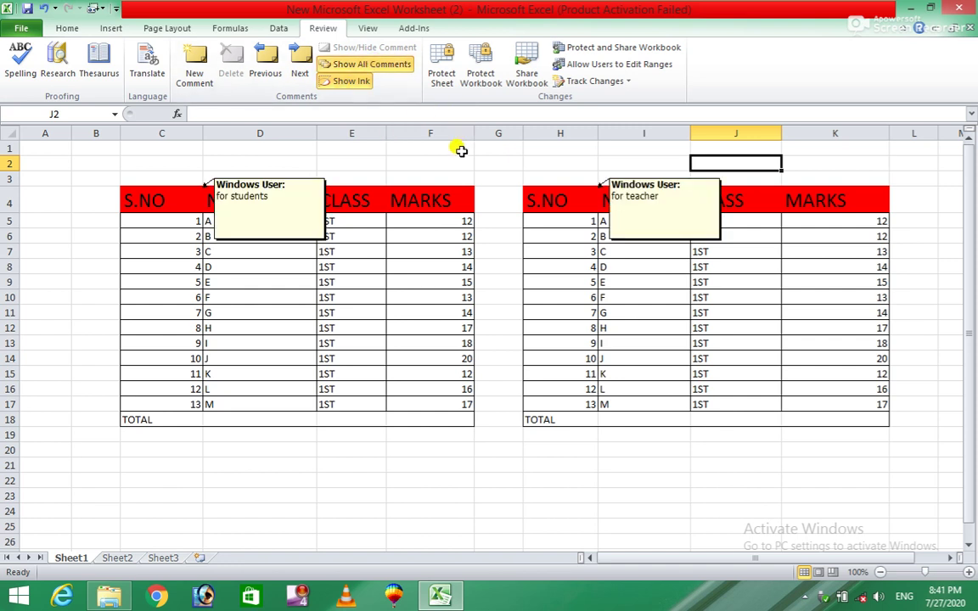
pyautogui.click(375, 64)
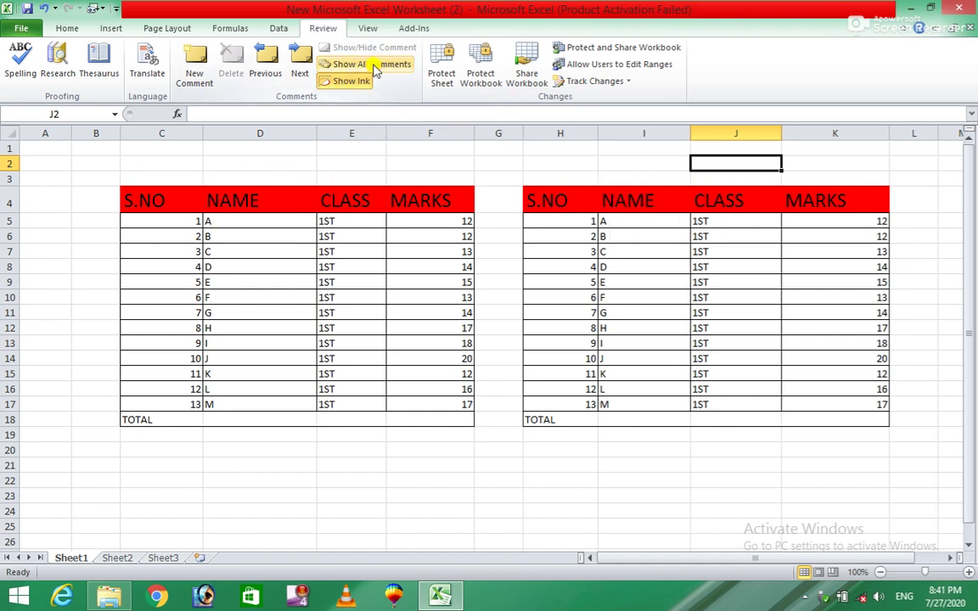
# Cycle between the C4 and H4 comments with Next and Previous, wrapping around, ending on H4
pyautogui.click(299, 63)
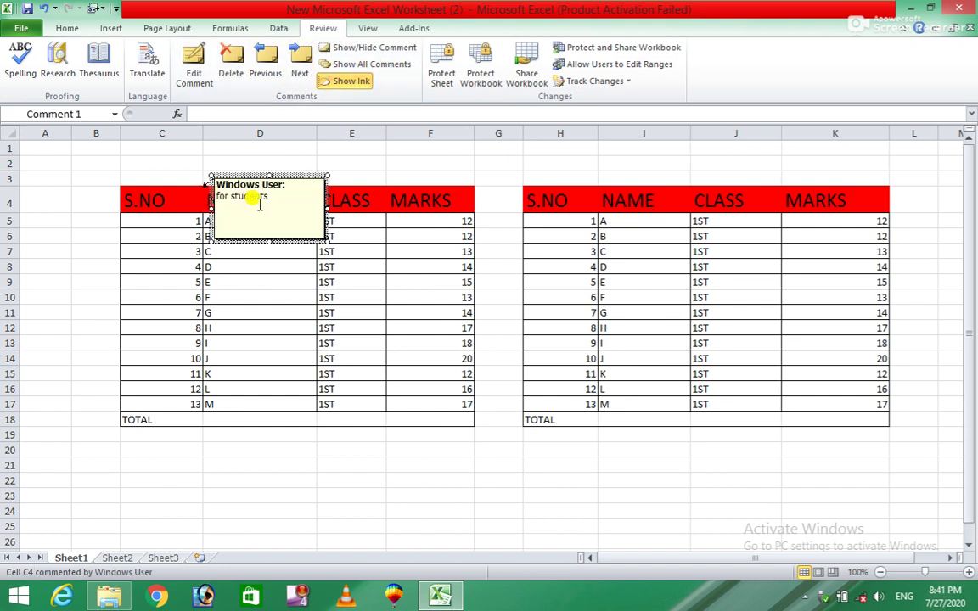
pyautogui.click(299, 60)
pyautogui.click(299, 61)
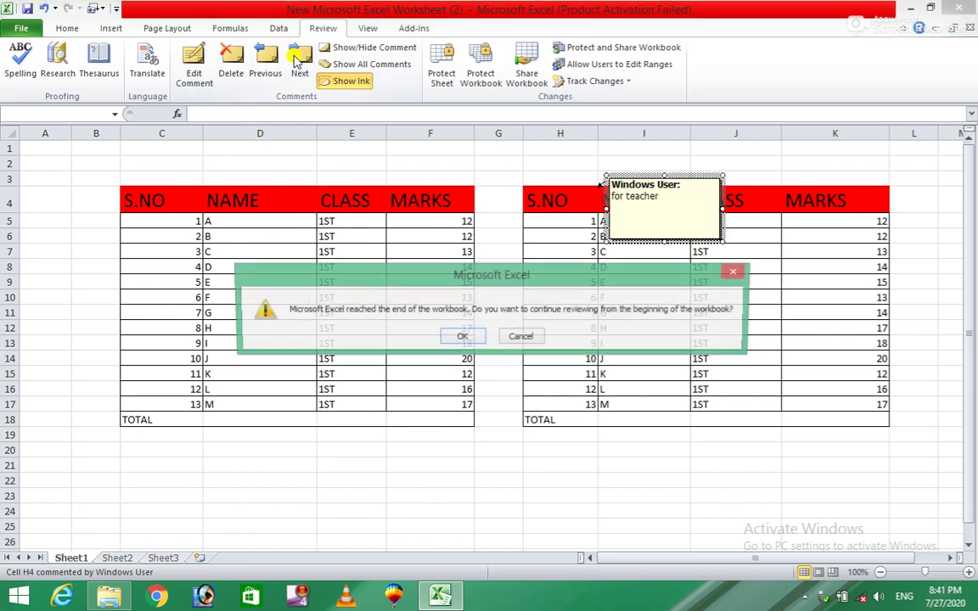
pyautogui.click(459, 338)
pyautogui.click(267, 73)
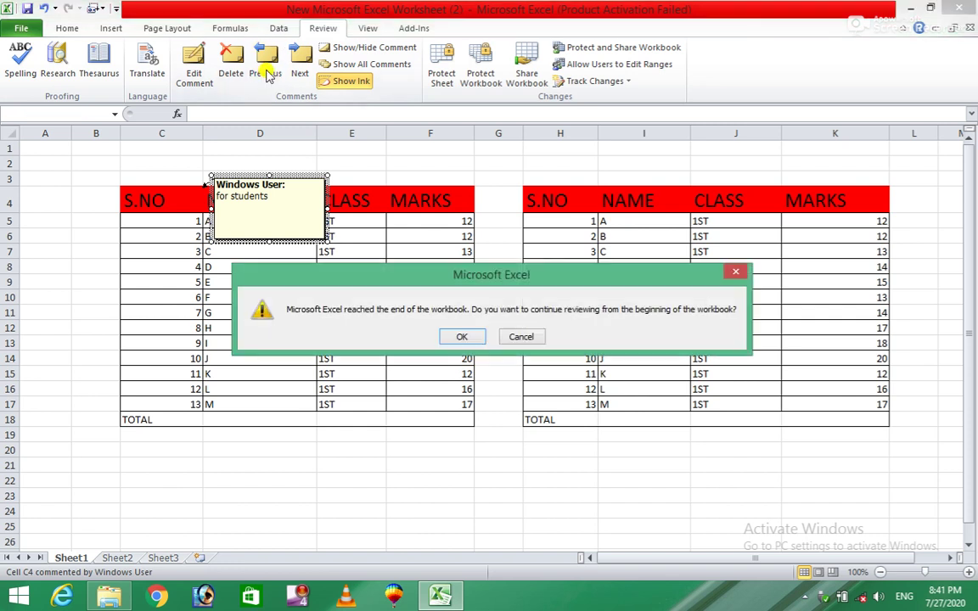
pyautogui.click(463, 337)
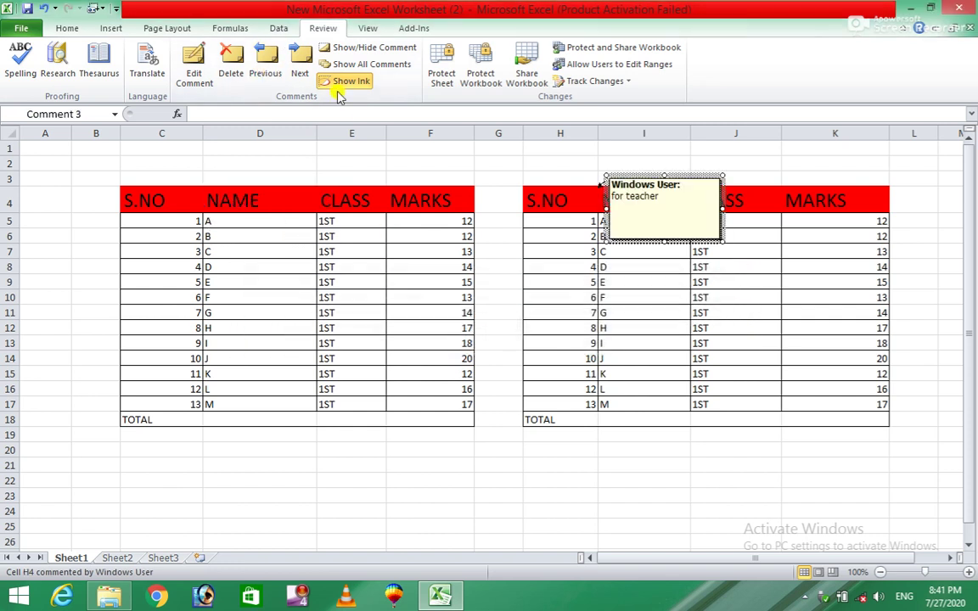
pyautogui.click(266, 57)
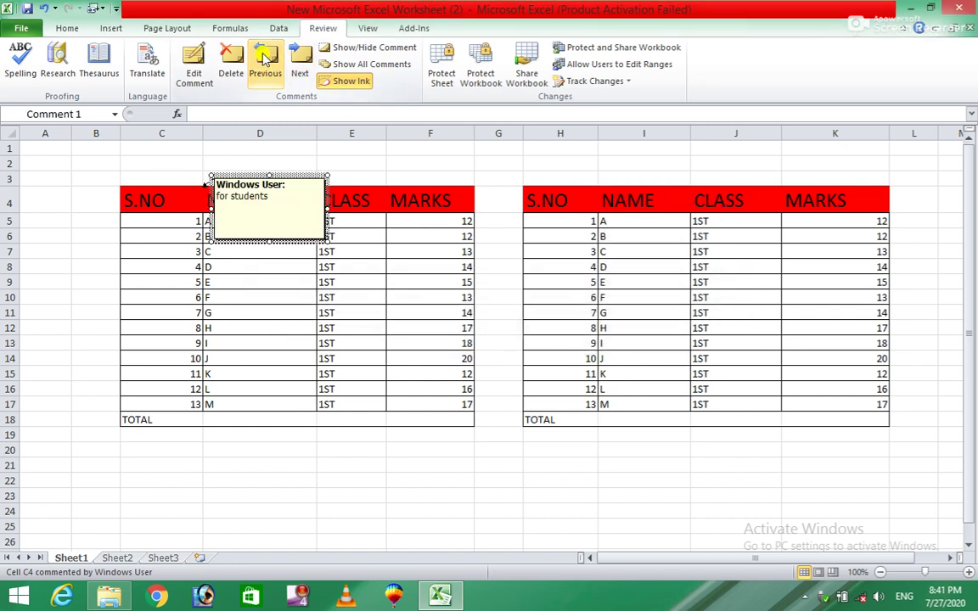
pyautogui.click(301, 64)
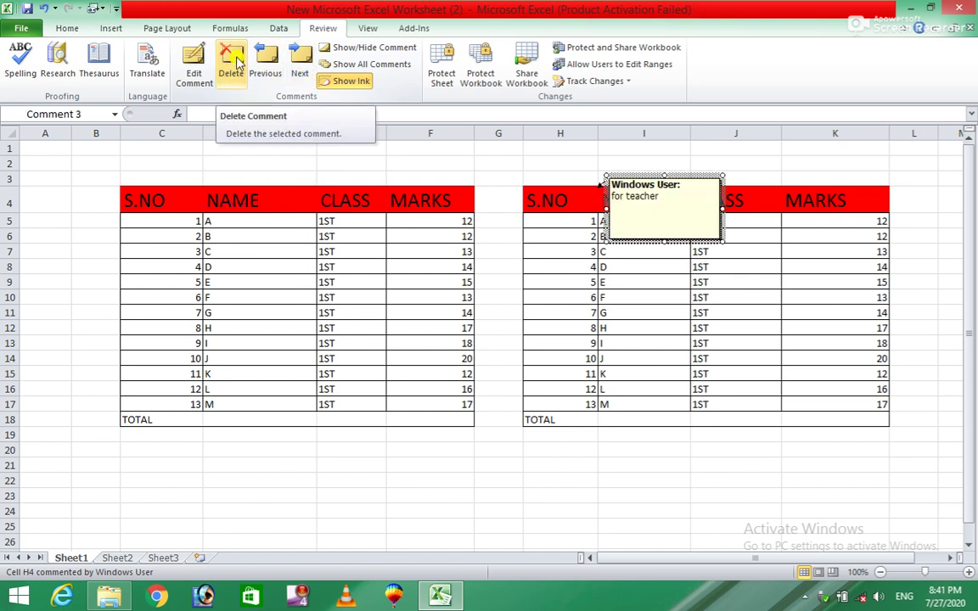
# Close the comment and toggle Show All Comments on and back off
pyautogui.click(363, 53)
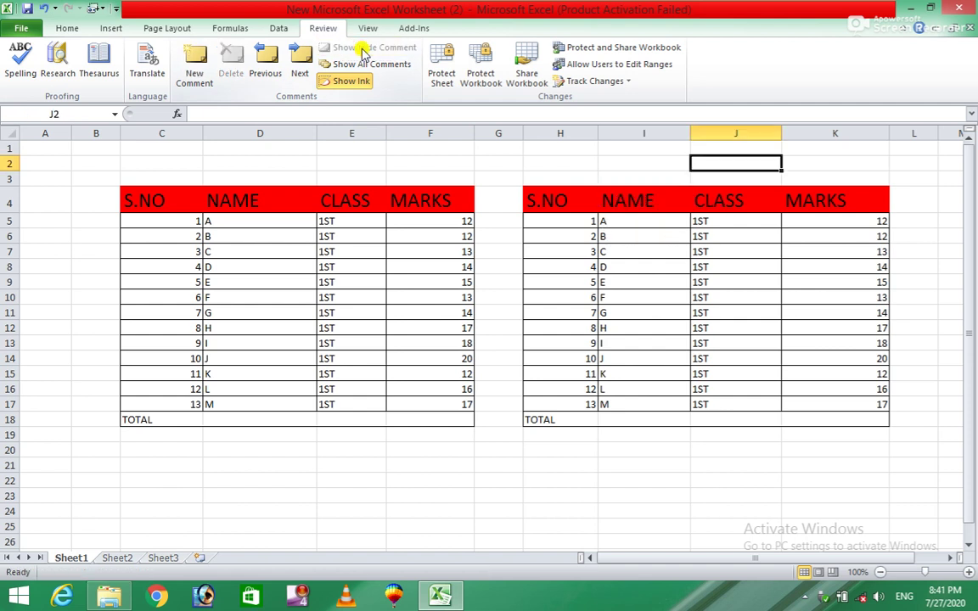
pyautogui.click(359, 67)
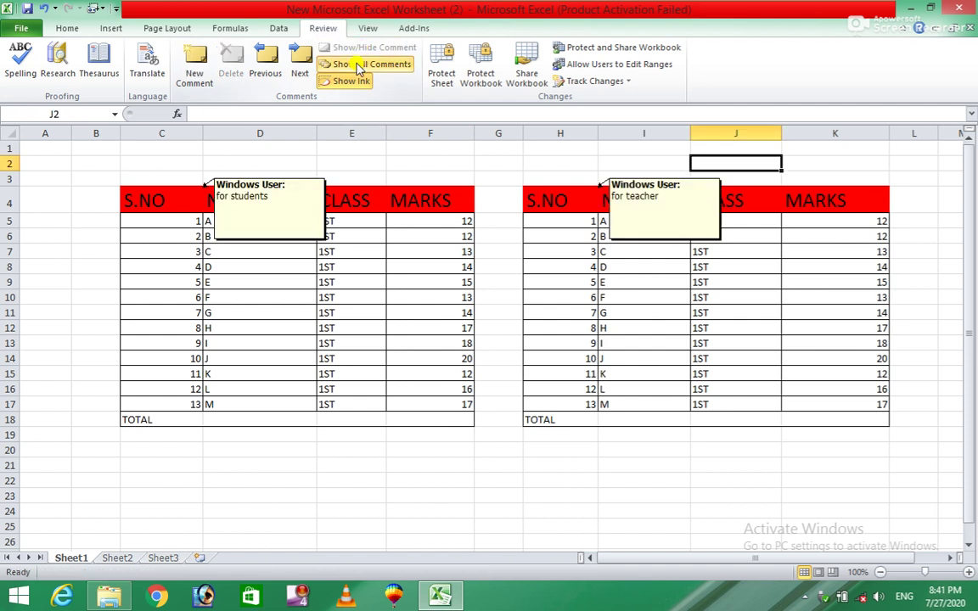
pyautogui.click(360, 68)
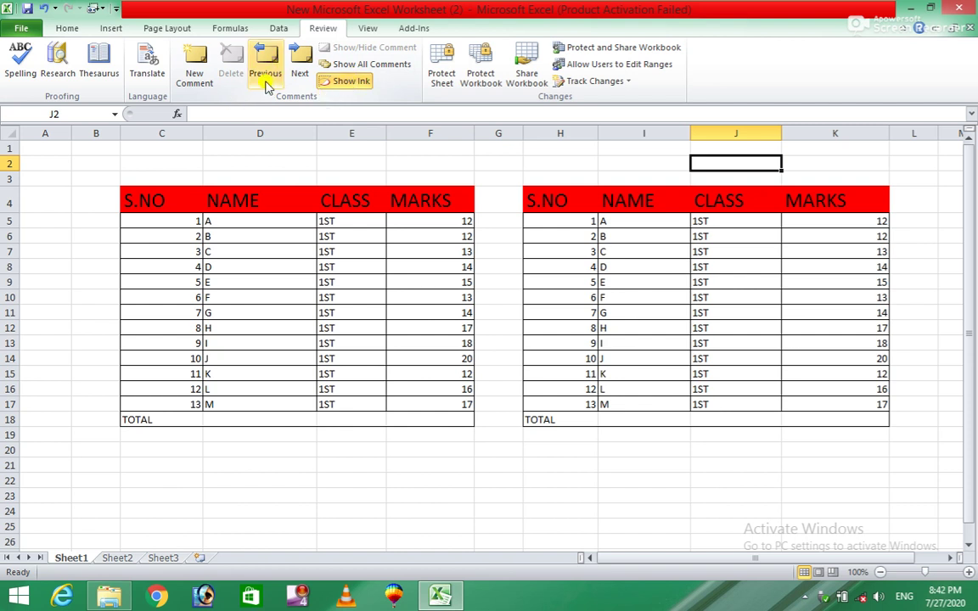
# Delete the 'for students' comment on C4 and the 'for teacher' comment on H4
pyautogui.click(299, 61)
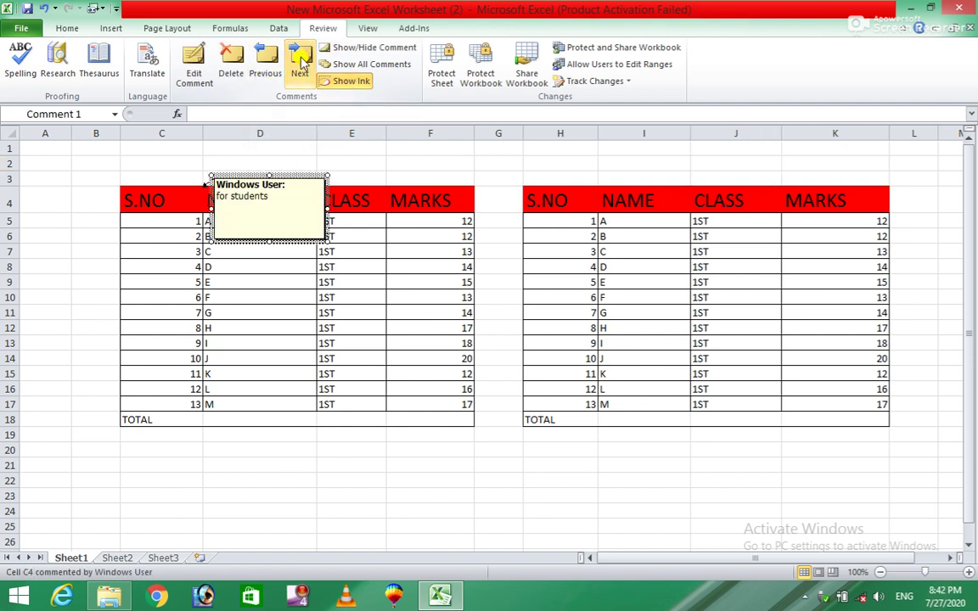
pyautogui.click(229, 54)
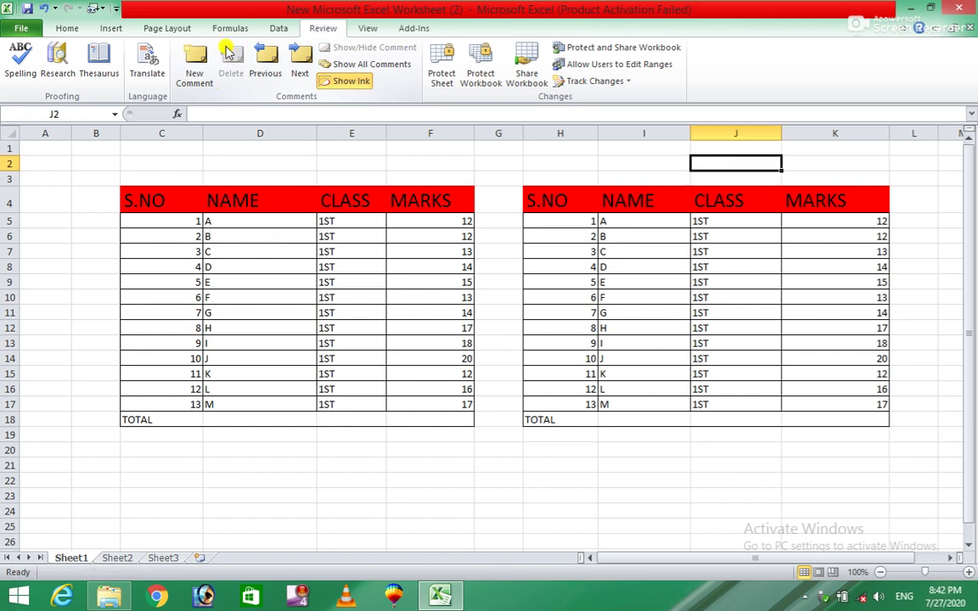
pyautogui.click(299, 68)
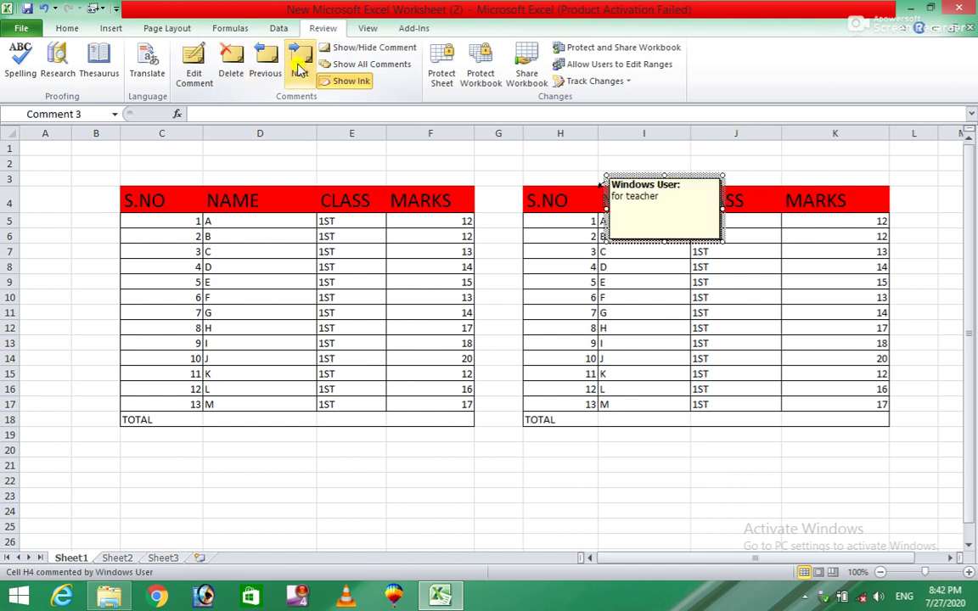
pyautogui.click(232, 58)
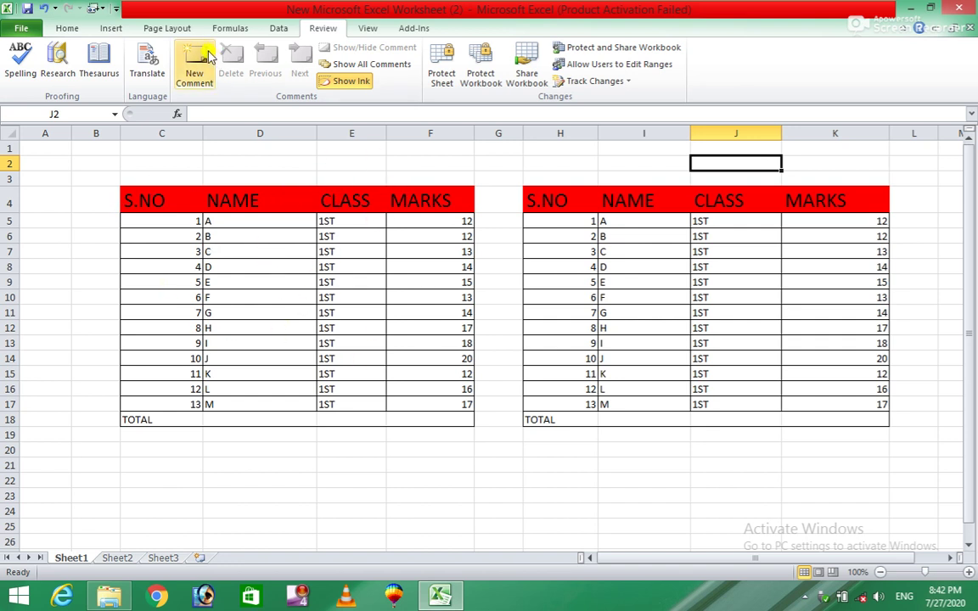
# Add a 'for students' comment to the left table's S.NO header C4
pyautogui.click(127, 196)
pyautogui.moveTo(127, 196); pyautogui.dragTo(399, 193)
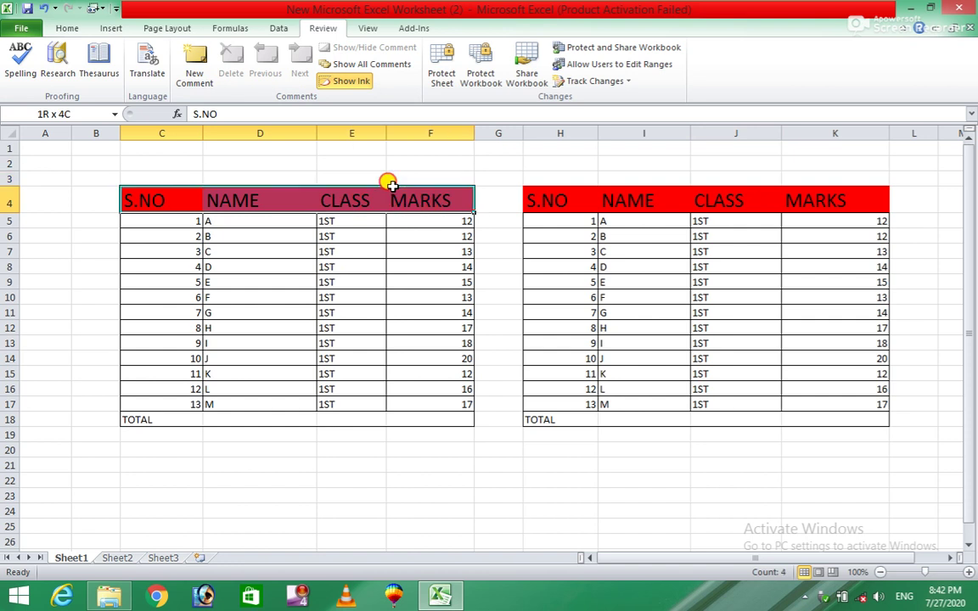
pyautogui.click(193, 64)
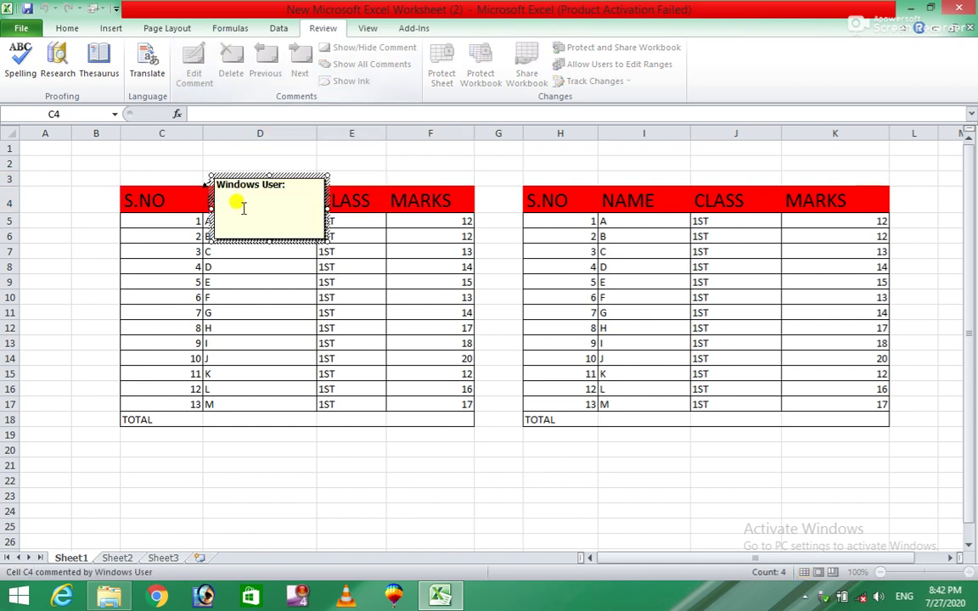
pyautogui.write('fo')
pyautogui.write('r students')
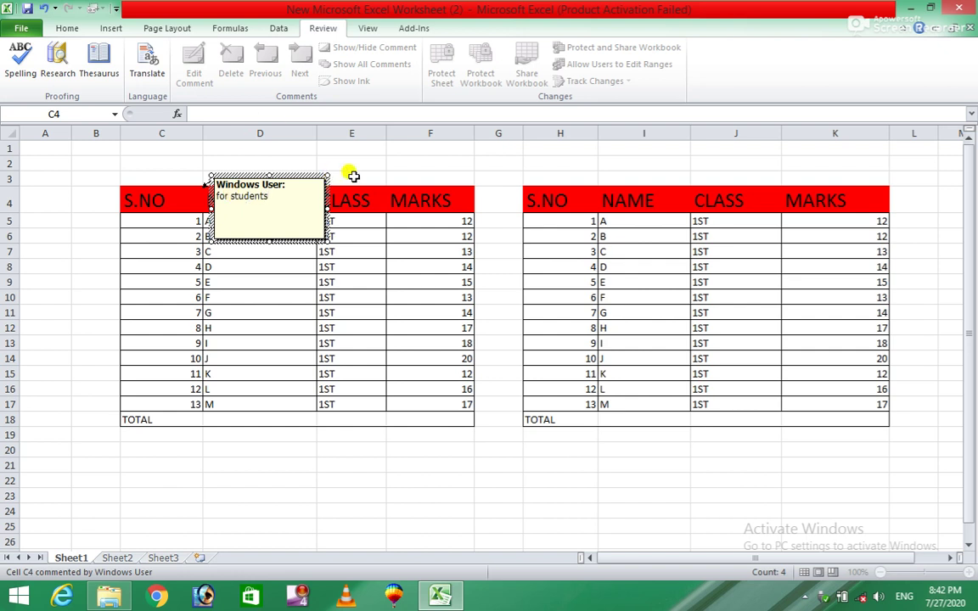
pyautogui.click(377, 175)
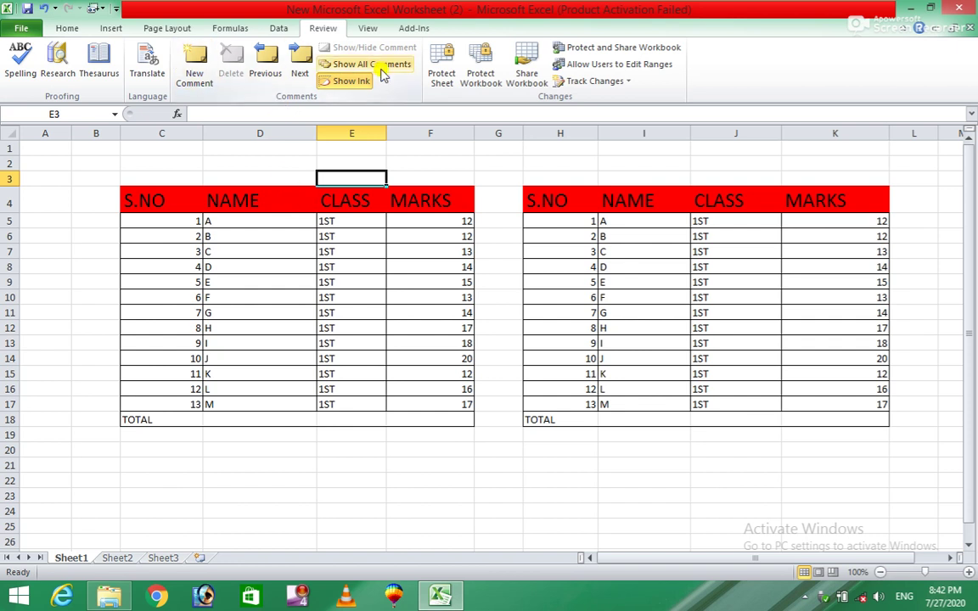
# Leave an empty comment on E3, toggle Show All Comments, and jump to the C4 comment
pyautogui.click(194, 68)
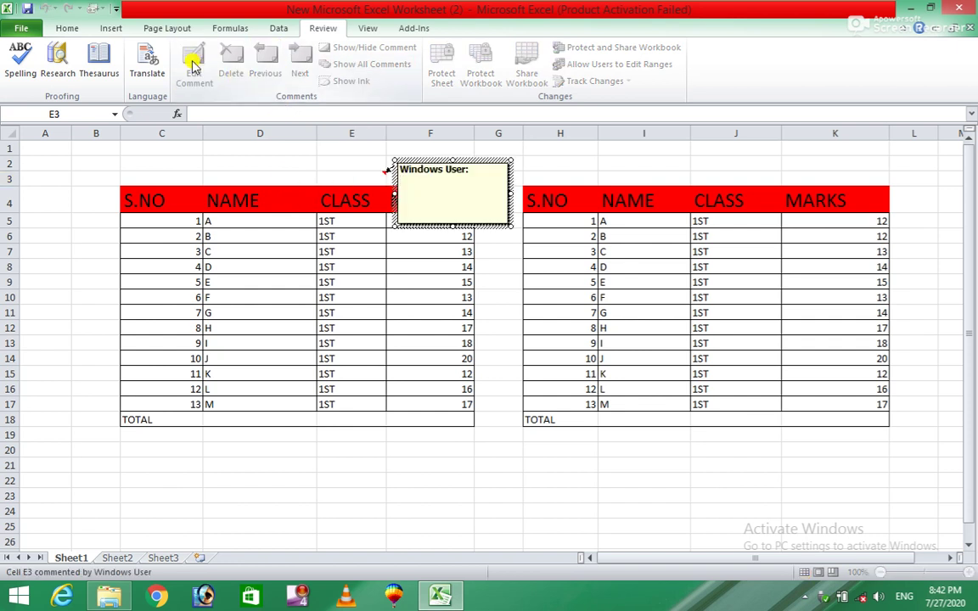
pyautogui.click(322, 166)
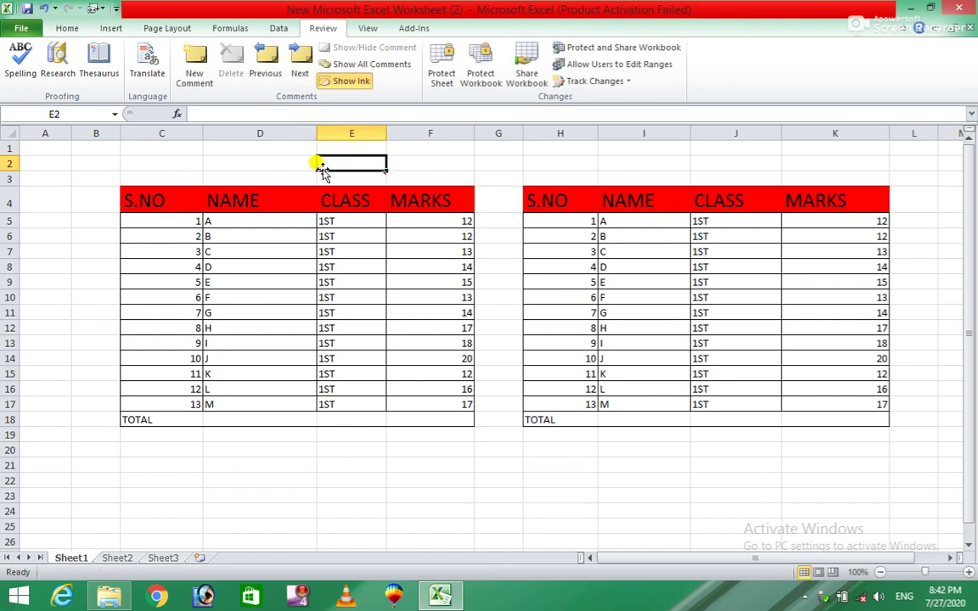
pyautogui.click(325, 176)
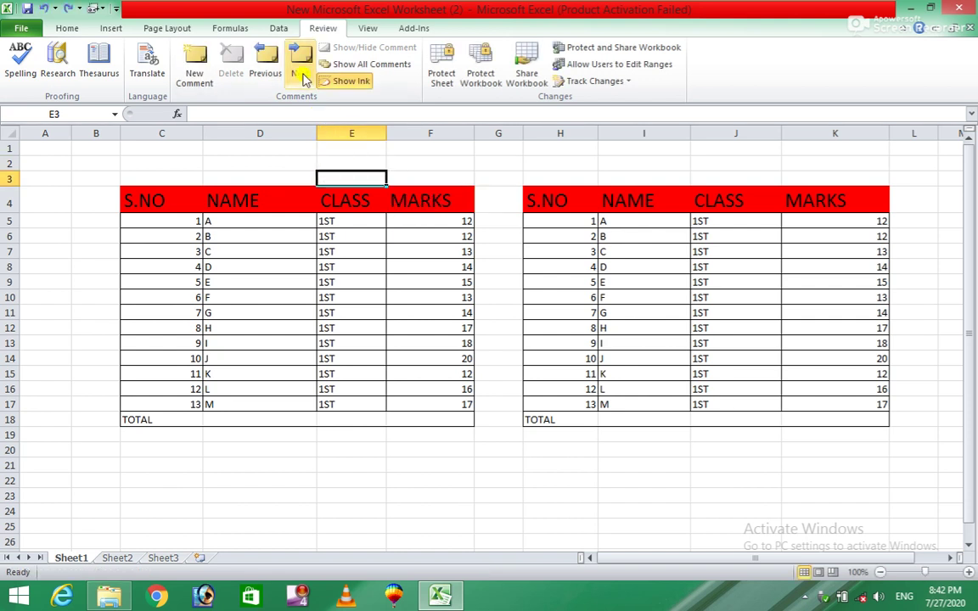
pyautogui.click(379, 68)
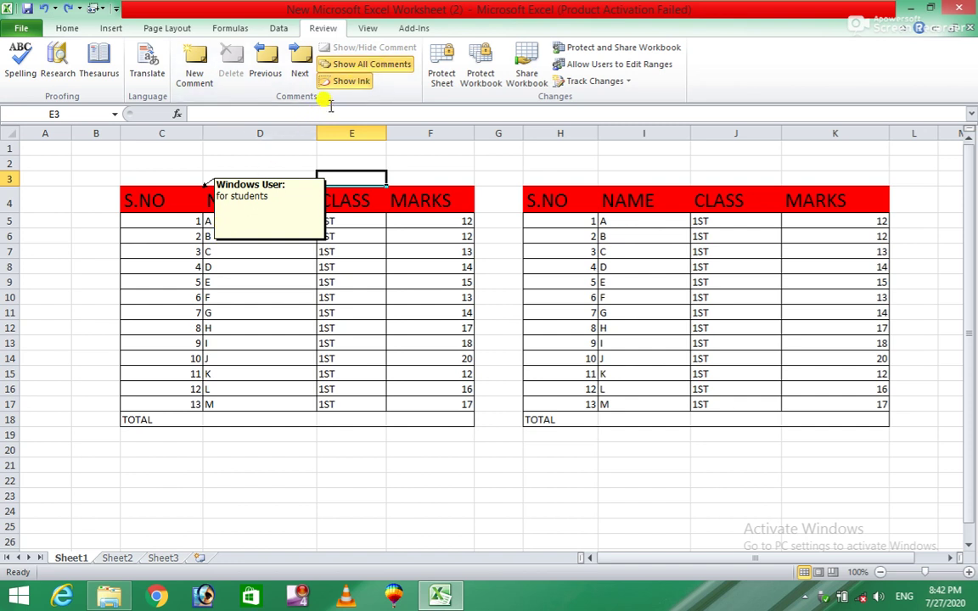
pyautogui.click(344, 64)
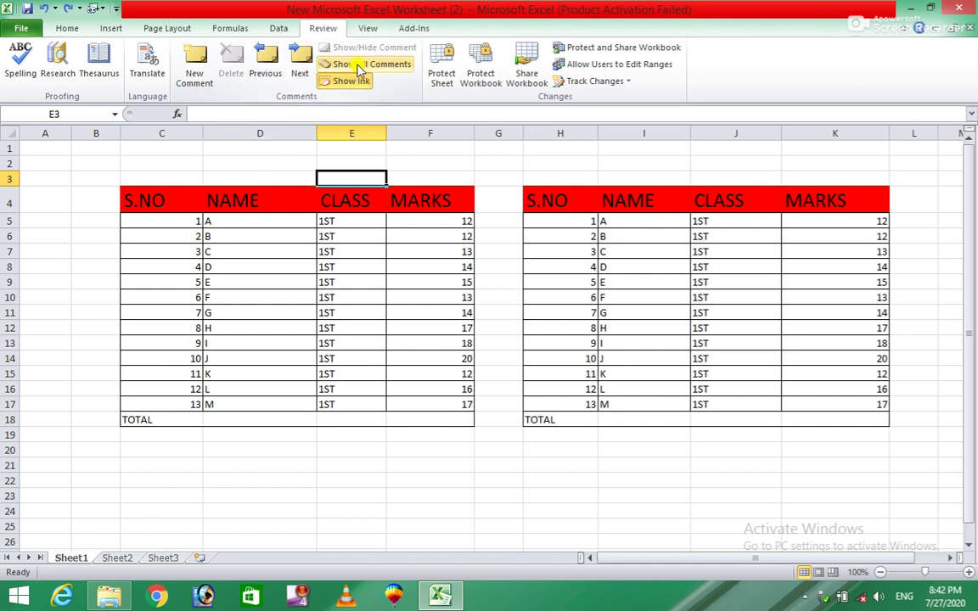
pyautogui.click(307, 65)
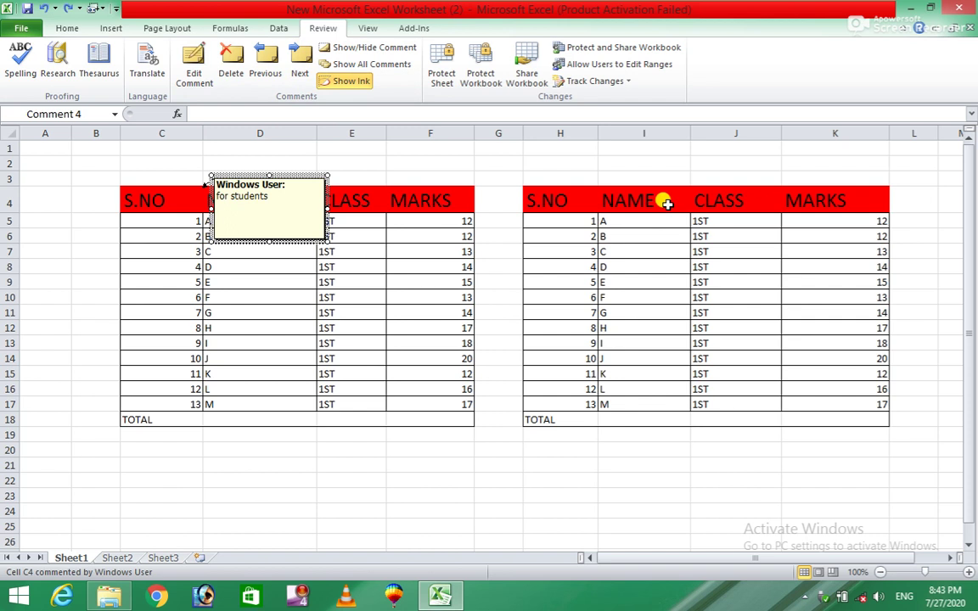
pyautogui.click(485, 163)
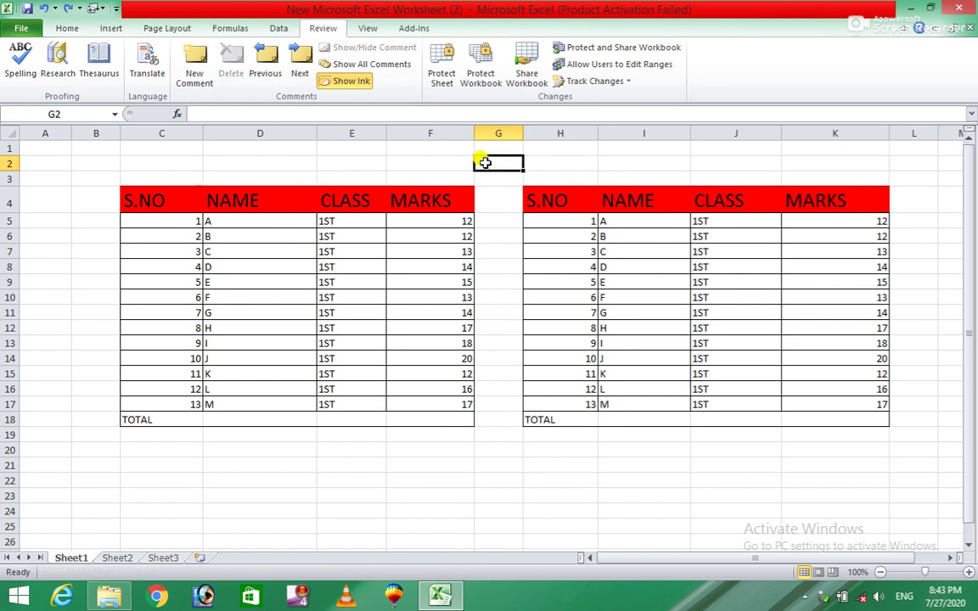
# Add a 'for teachers' comment to the right table's S.NO header cell H4
pyautogui.click(249, 198)
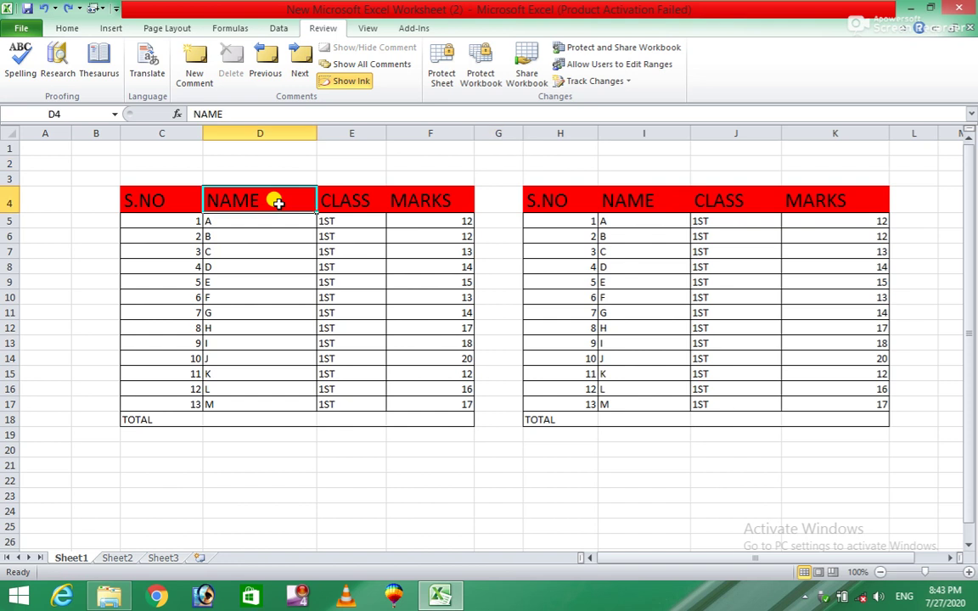
pyautogui.click(181, 205)
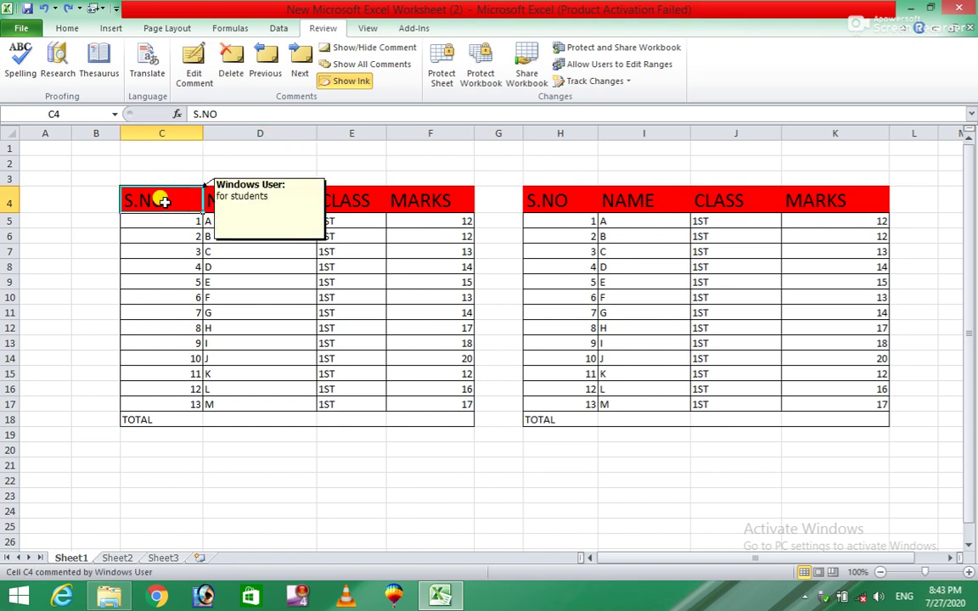
pyautogui.click(77, 177)
pyautogui.click(76, 264)
pyautogui.moveTo(161, 200)
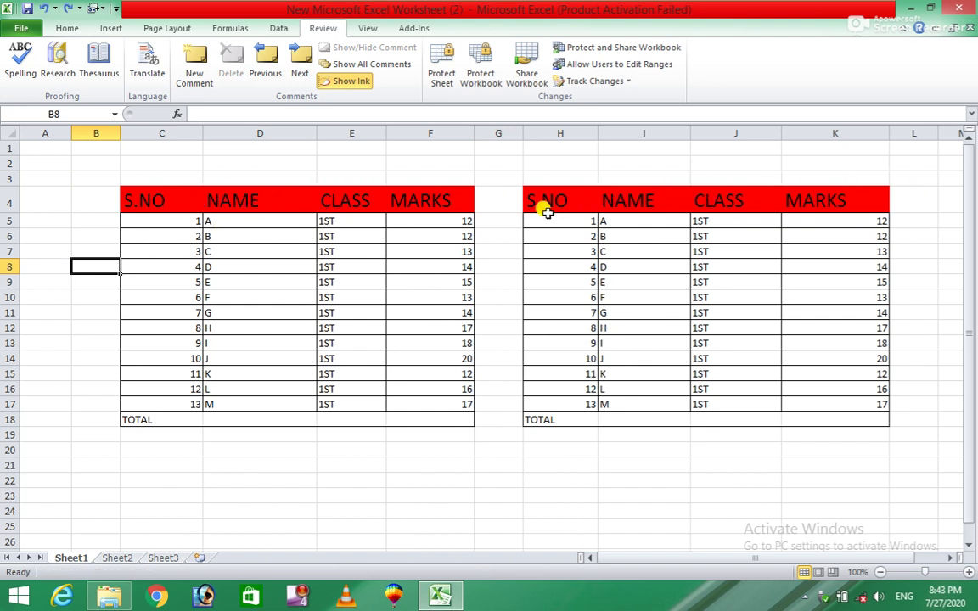
pyautogui.click(565, 201)
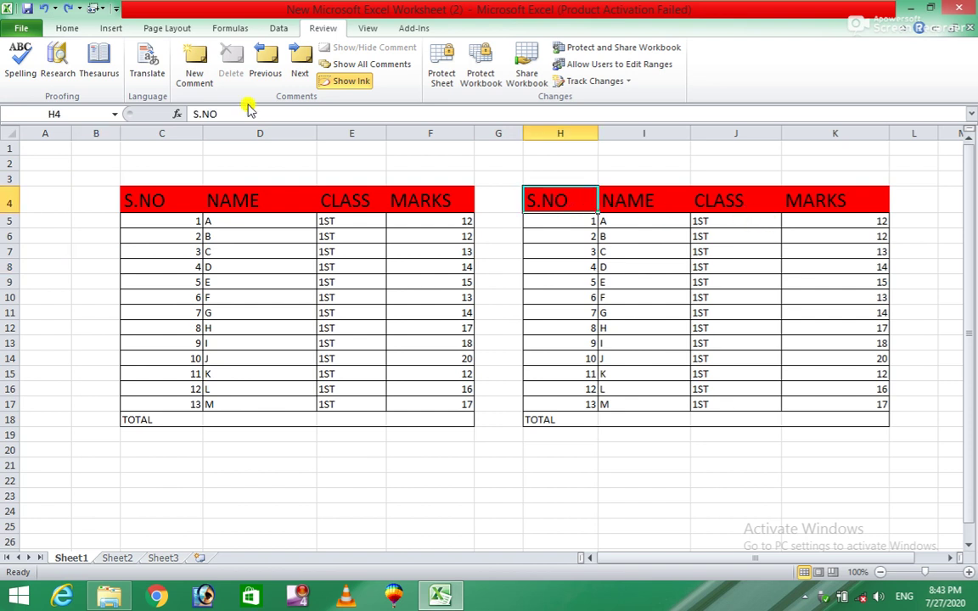
pyautogui.click(194, 57)
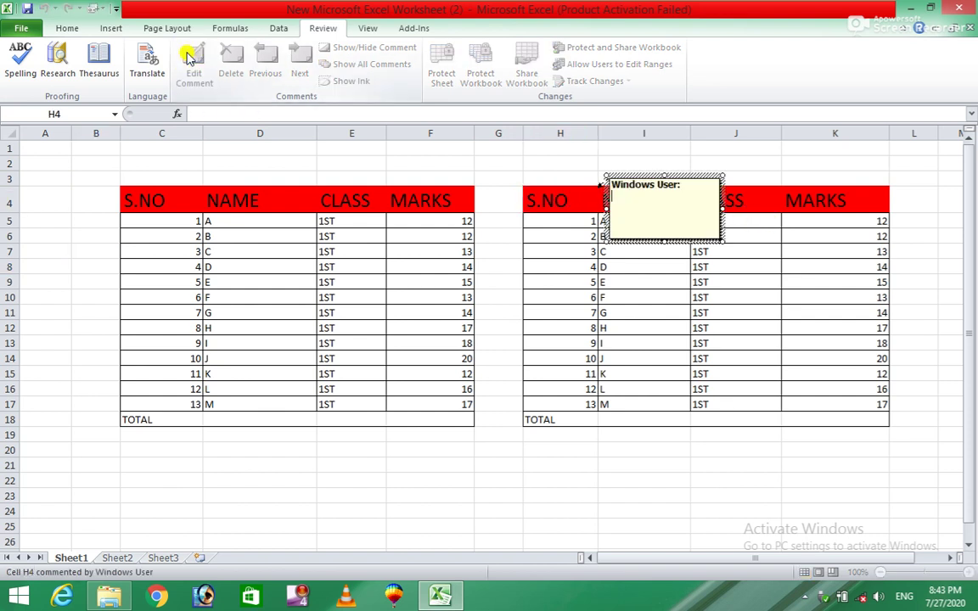
pyautogui.write('for teachers')
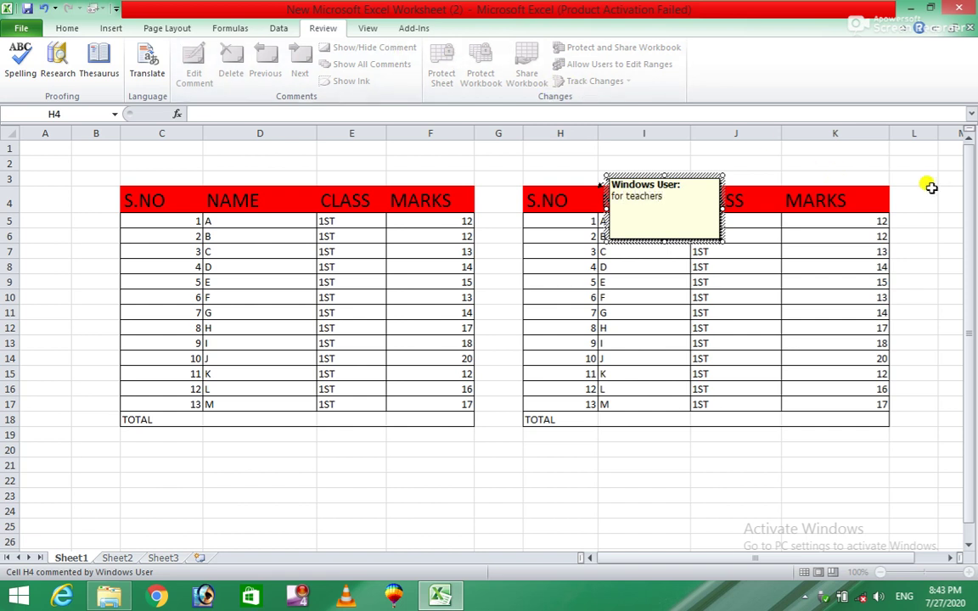
pyautogui.click(926, 196)
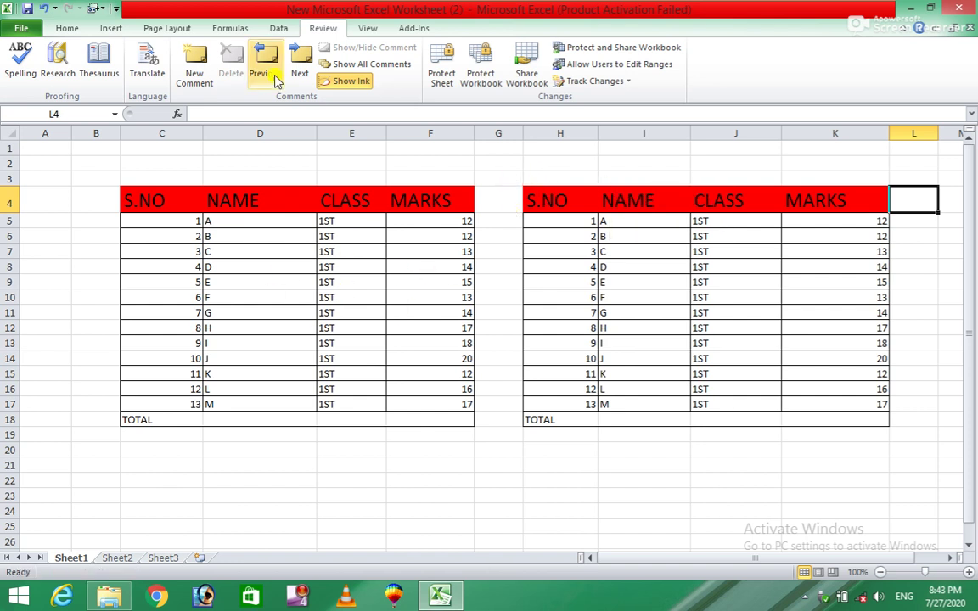
pyautogui.click(340, 81)
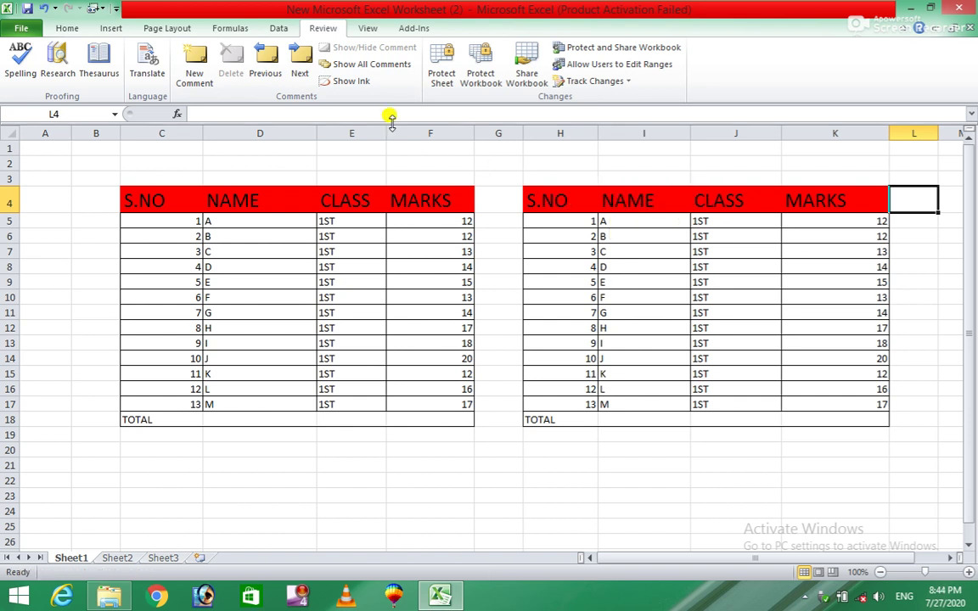
pyautogui.click(355, 83)
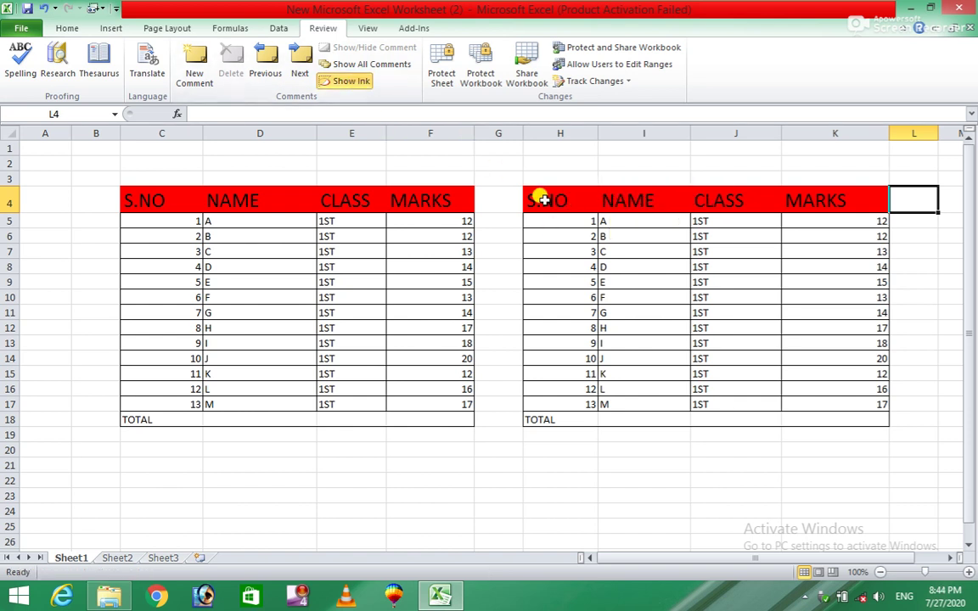
pyautogui.click(392, 149)
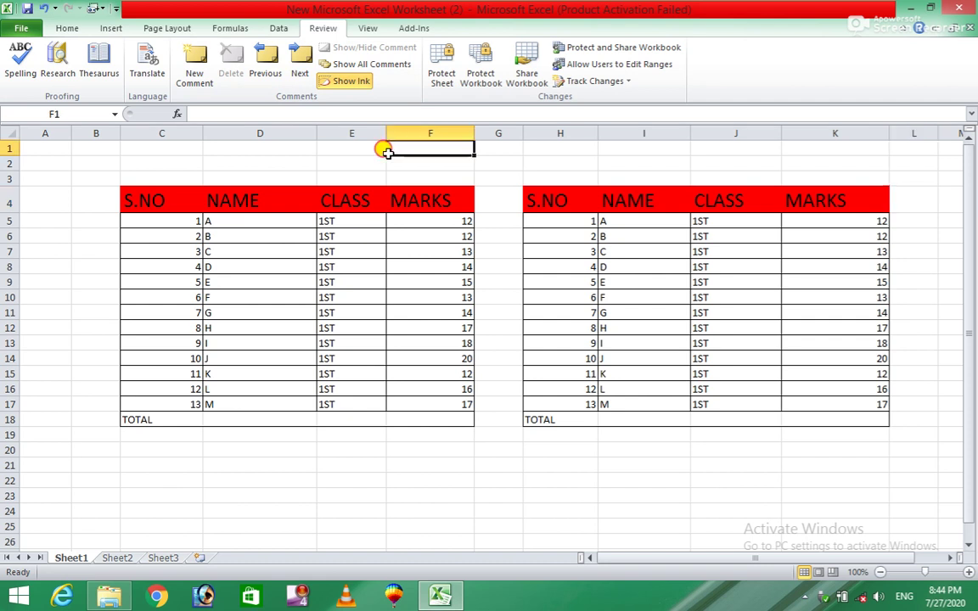
pyautogui.click(511, 163)
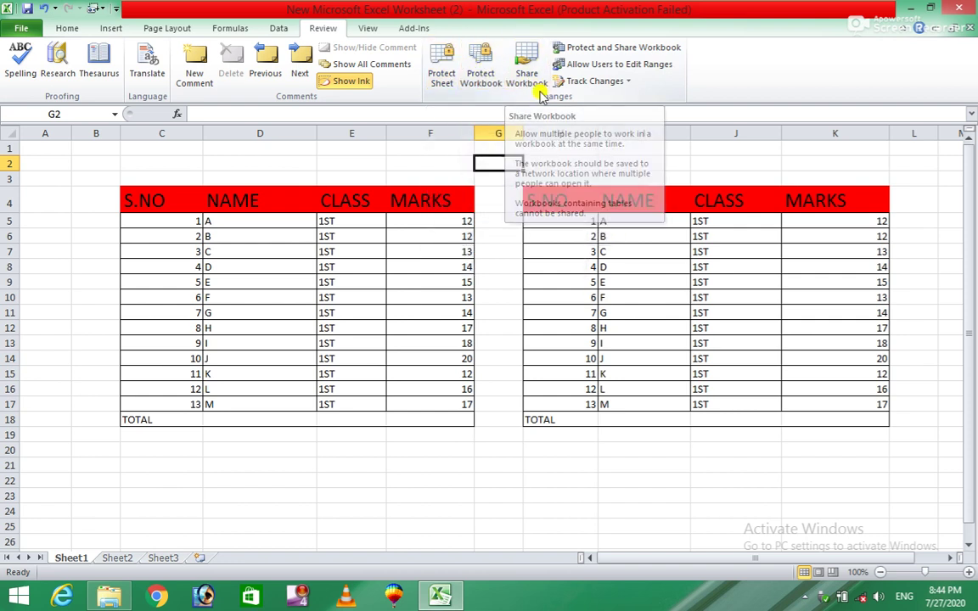
pyautogui.click(368, 30)
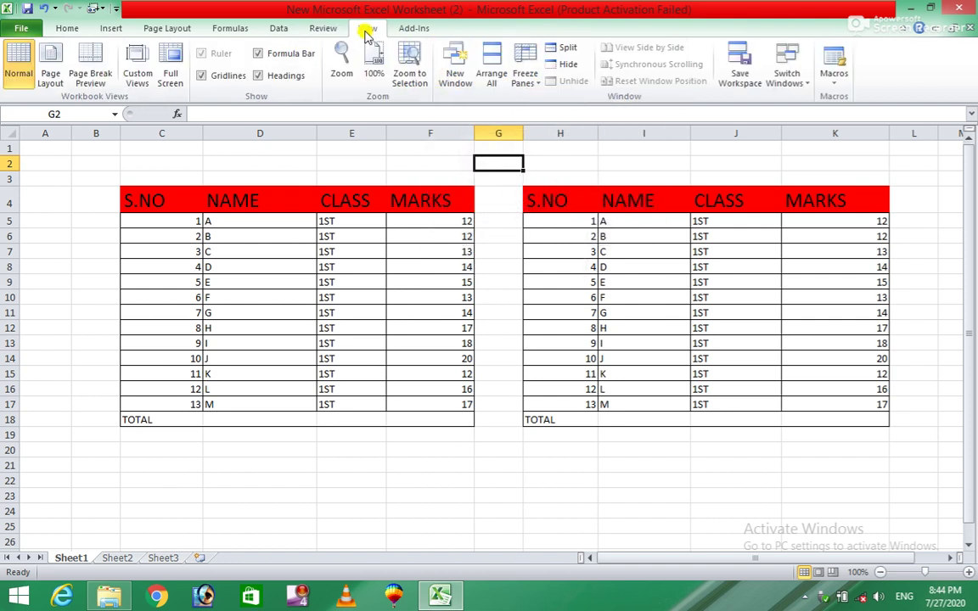
pyautogui.click(404, 28)
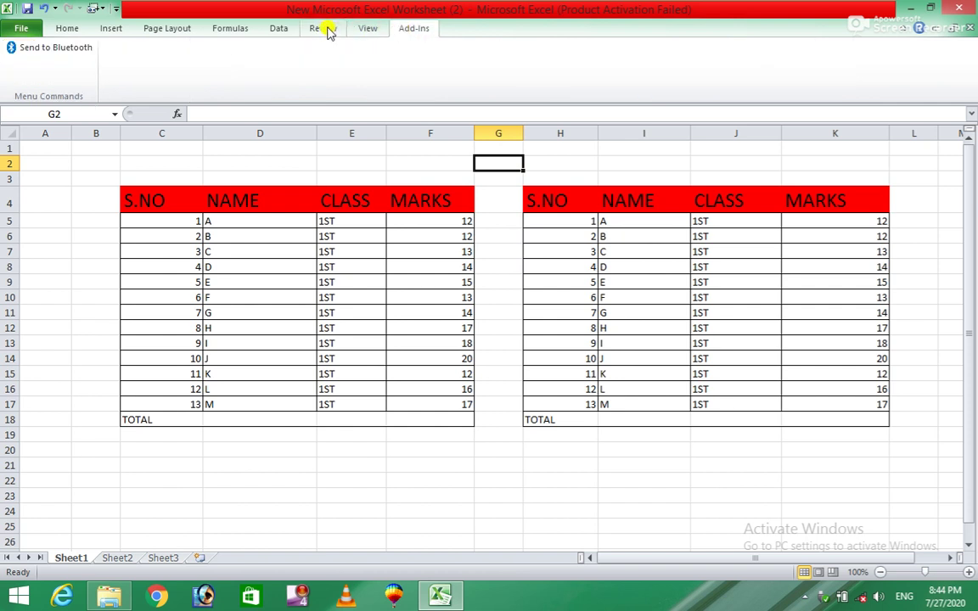
pyautogui.click(325, 31)
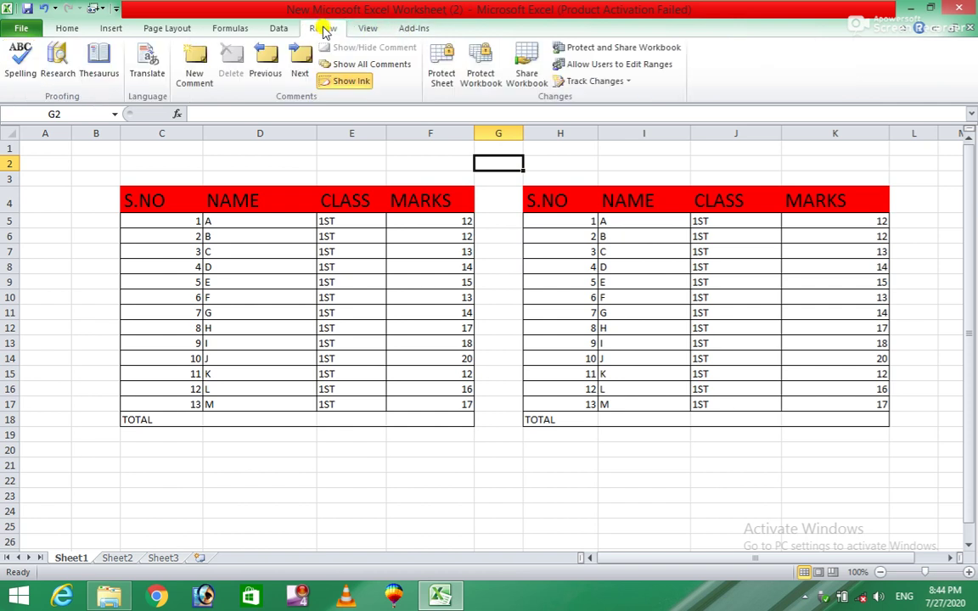